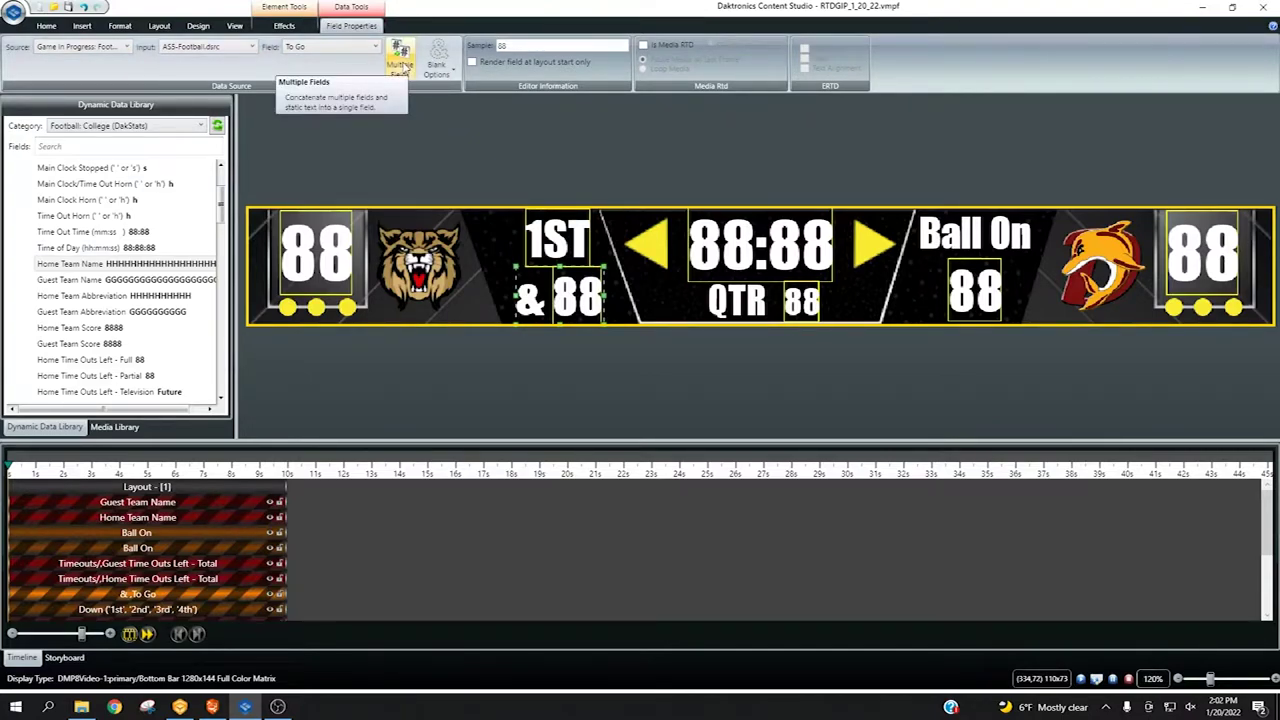
Examine how the "& To Go" element concatenates static text with the To Go field
click(401, 66)
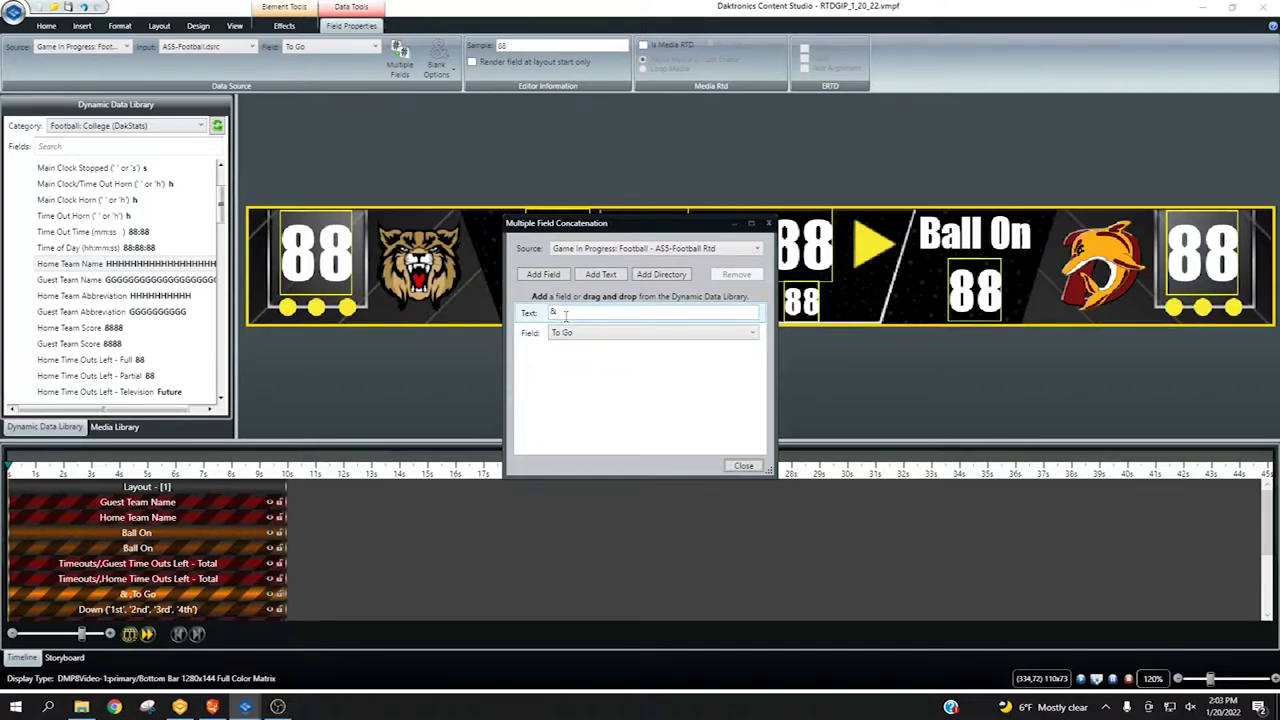
click(744, 466)
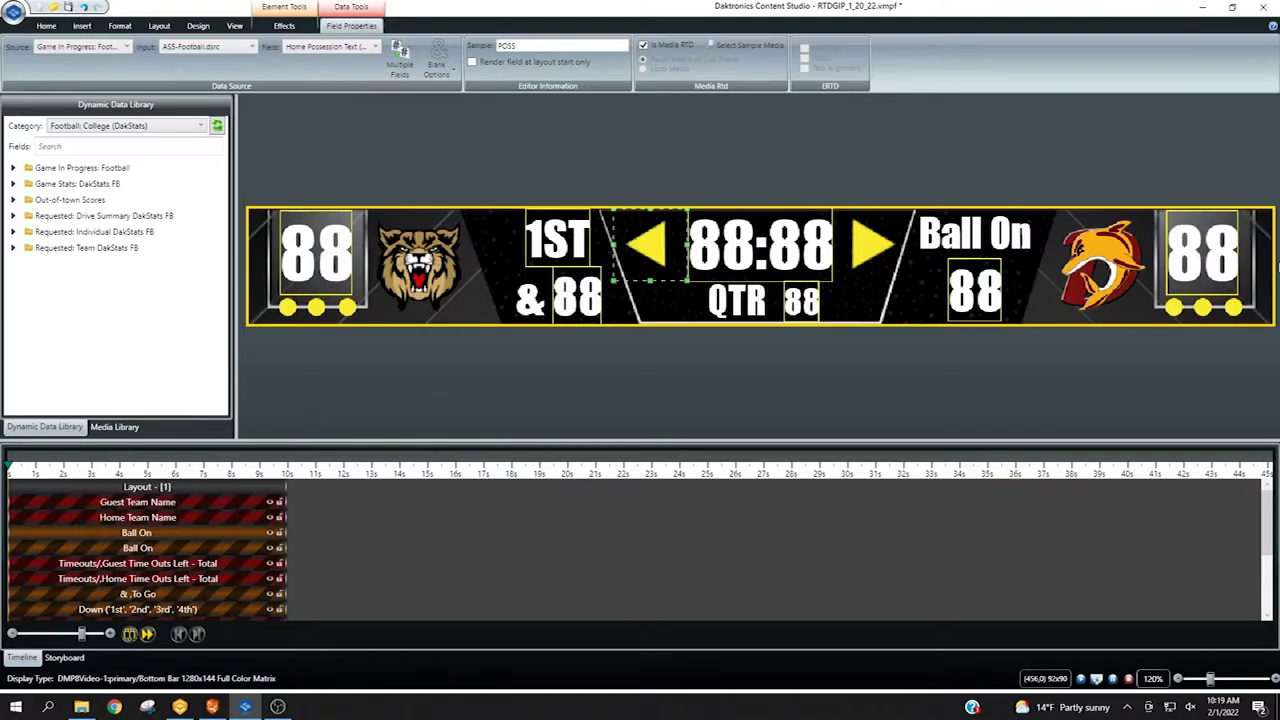
Switch to File Explorer and create a folder named "Home Poss" in the MediaRTD folder
click(81, 707)
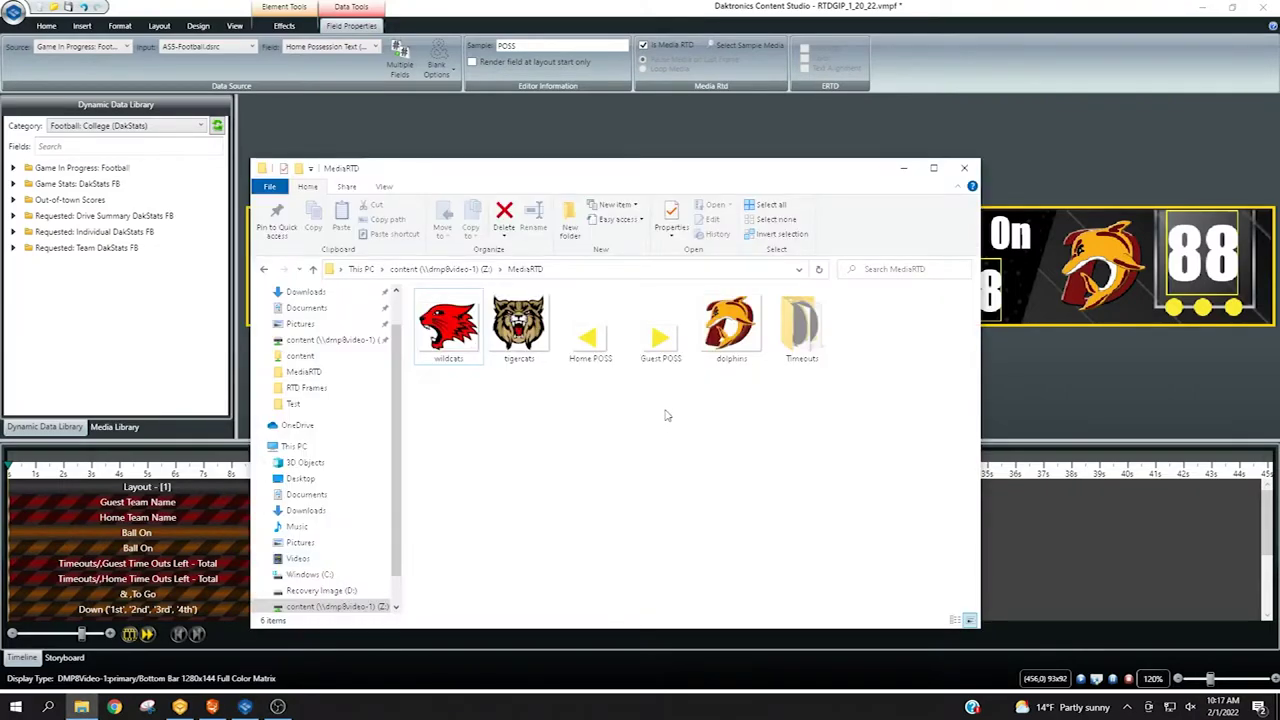
right_click(568, 430)
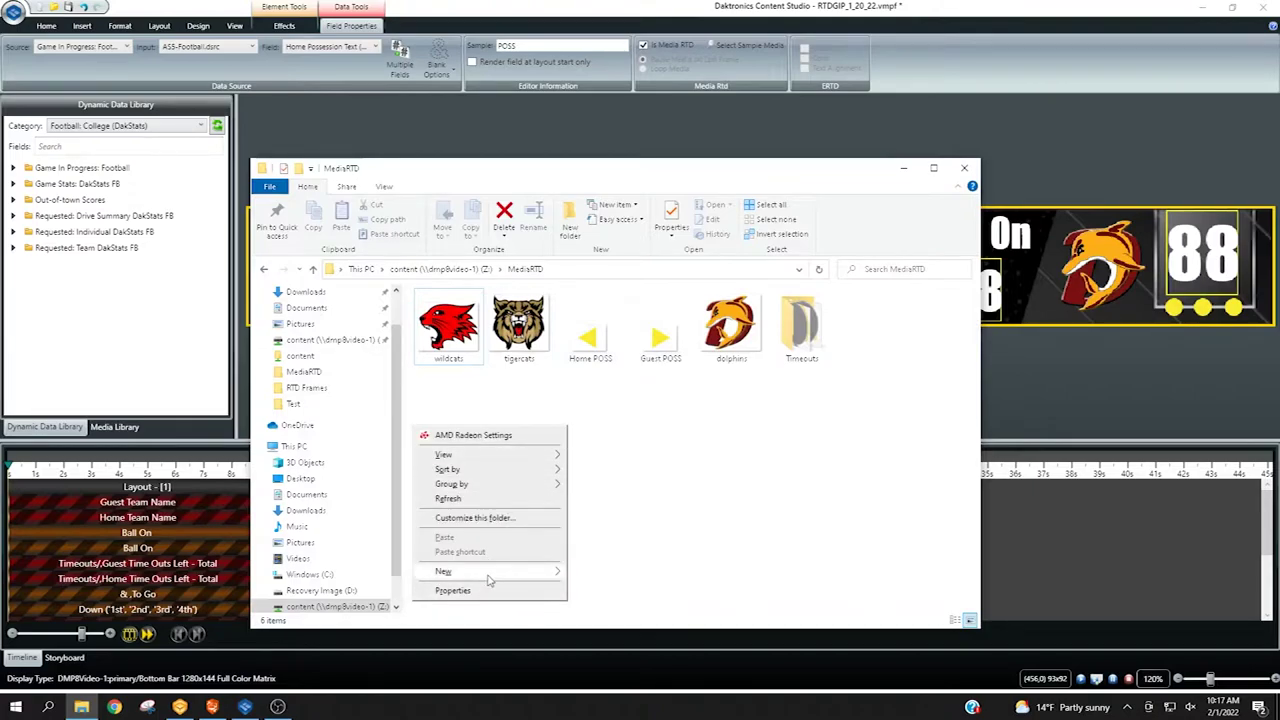
mouse_move(491, 580)
click(598, 404)
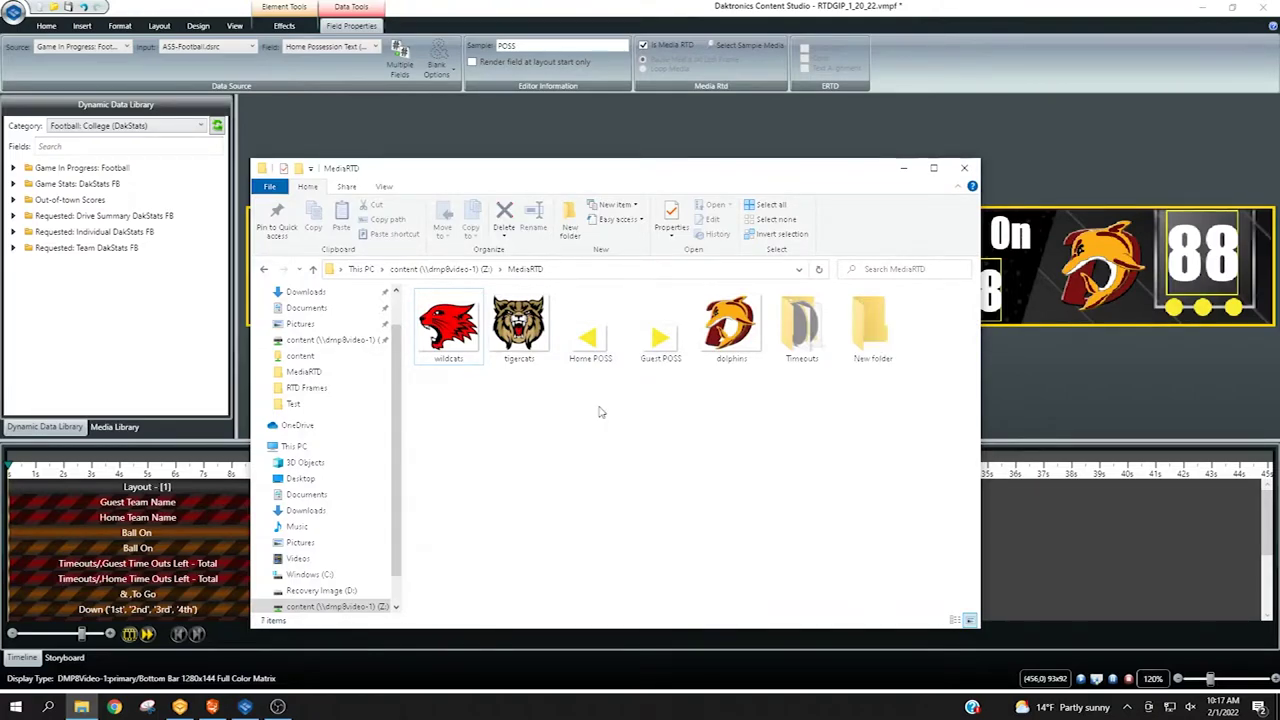
text(Home Poss)
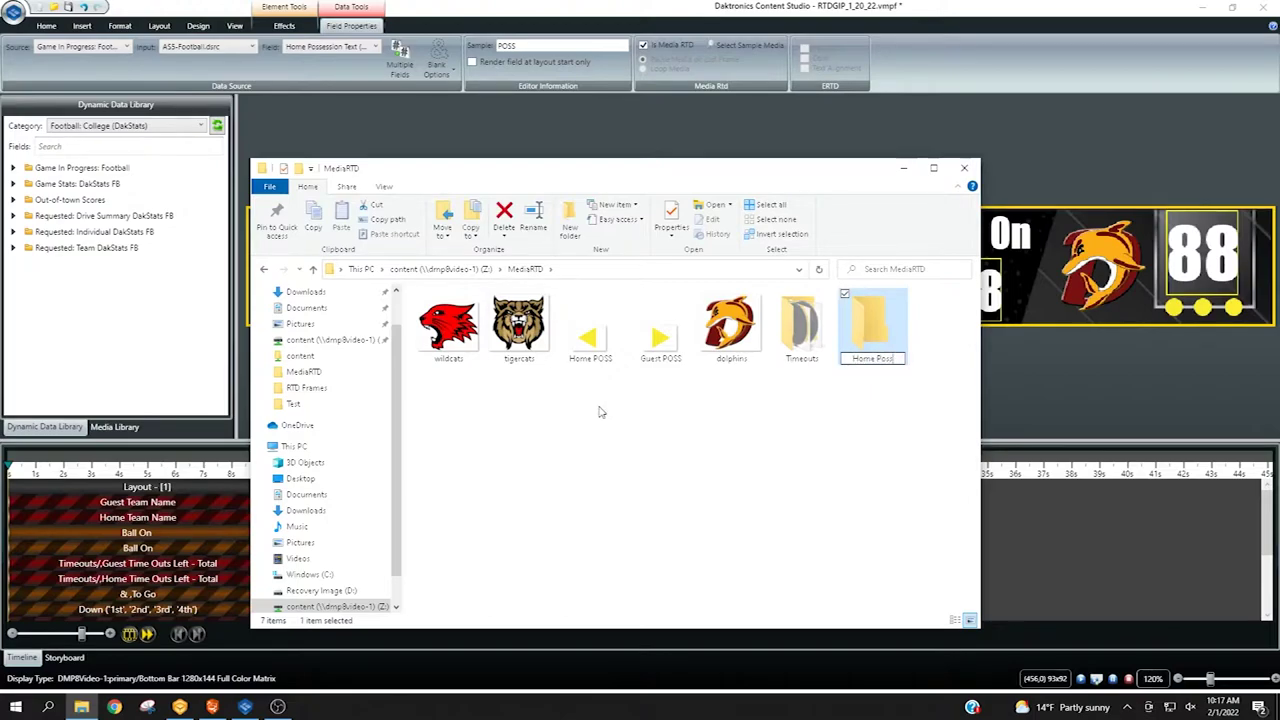
key(Return)
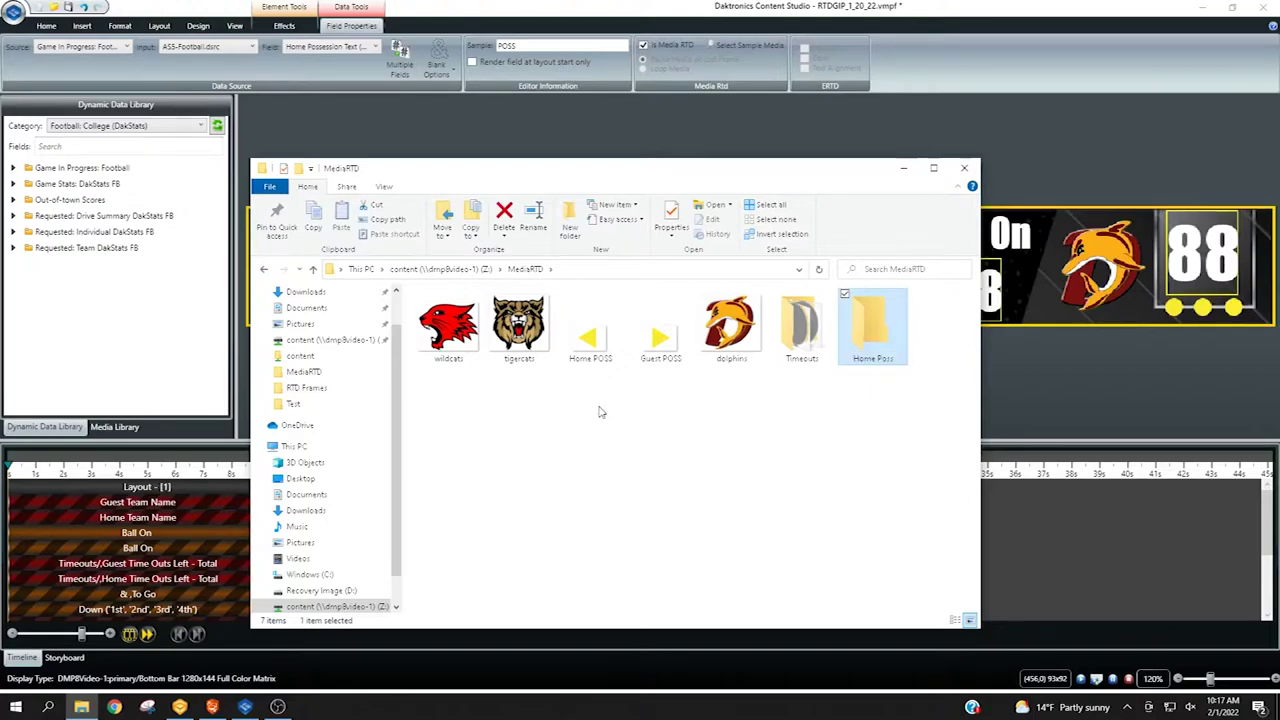
Create another folder named "Guest Poss" in the MediaRTD folder
right_click(590, 424)
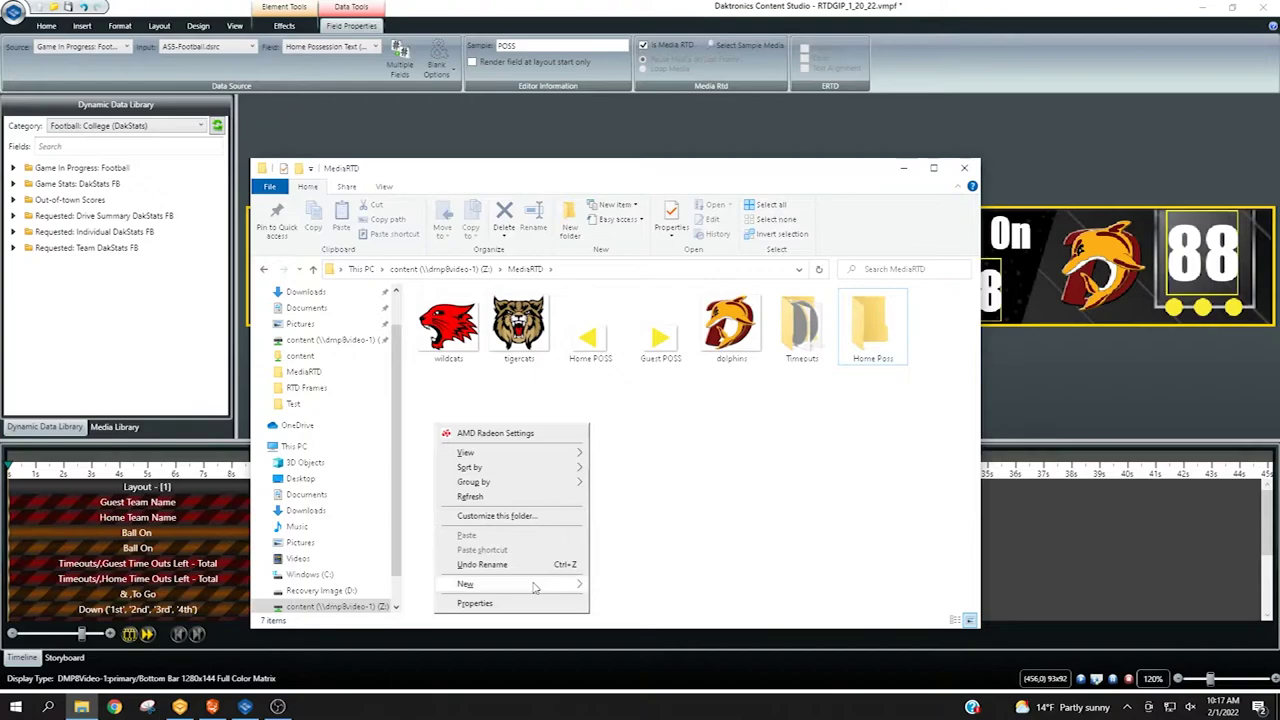
mouse_move(545, 584)
click(617, 421)
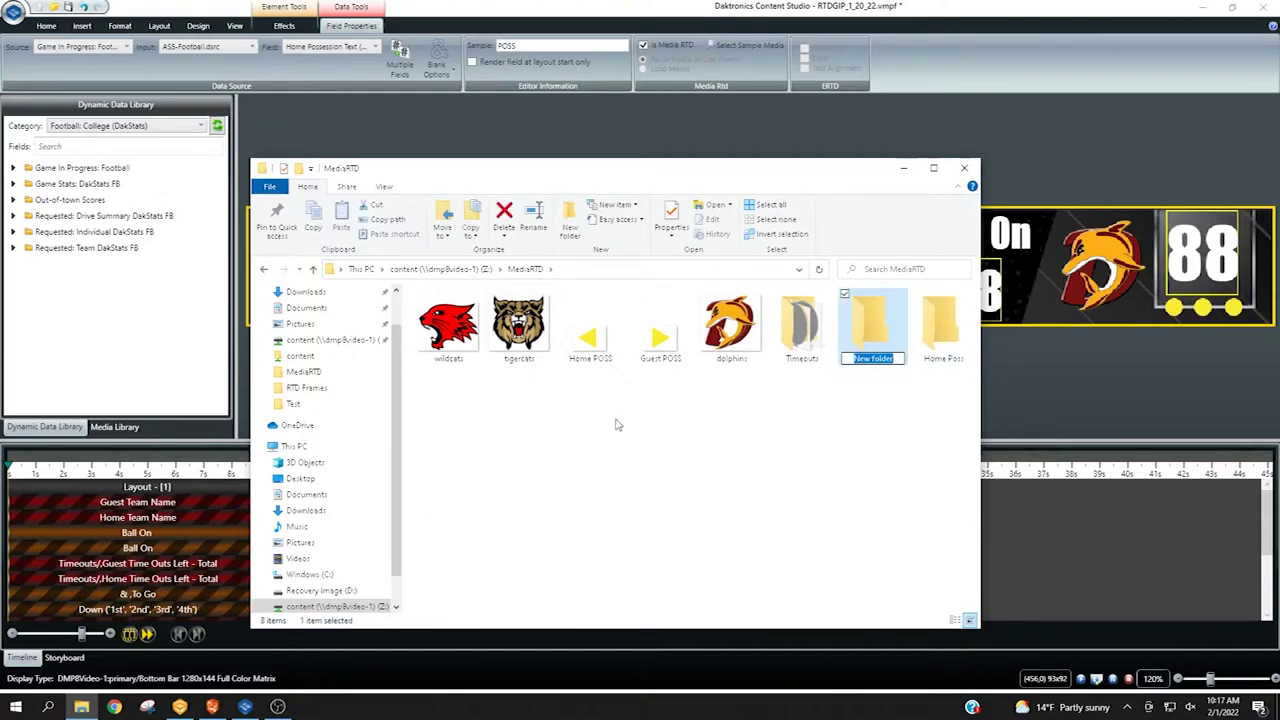
text(Guest Poss)
key(Return)
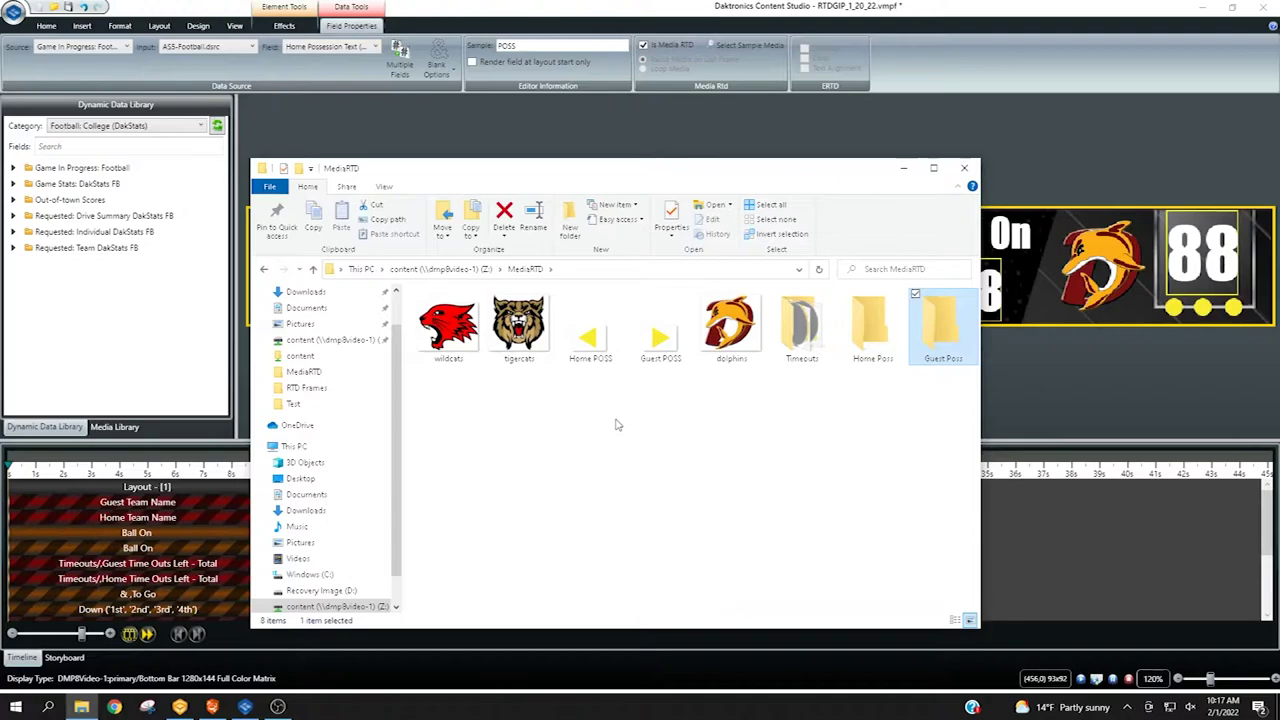
Back in Content Studio, make the guest possession field Media RTD, using POSS from the Guest Poss folder as sample media
click(595, 345)
click(903, 168)
click(858, 221)
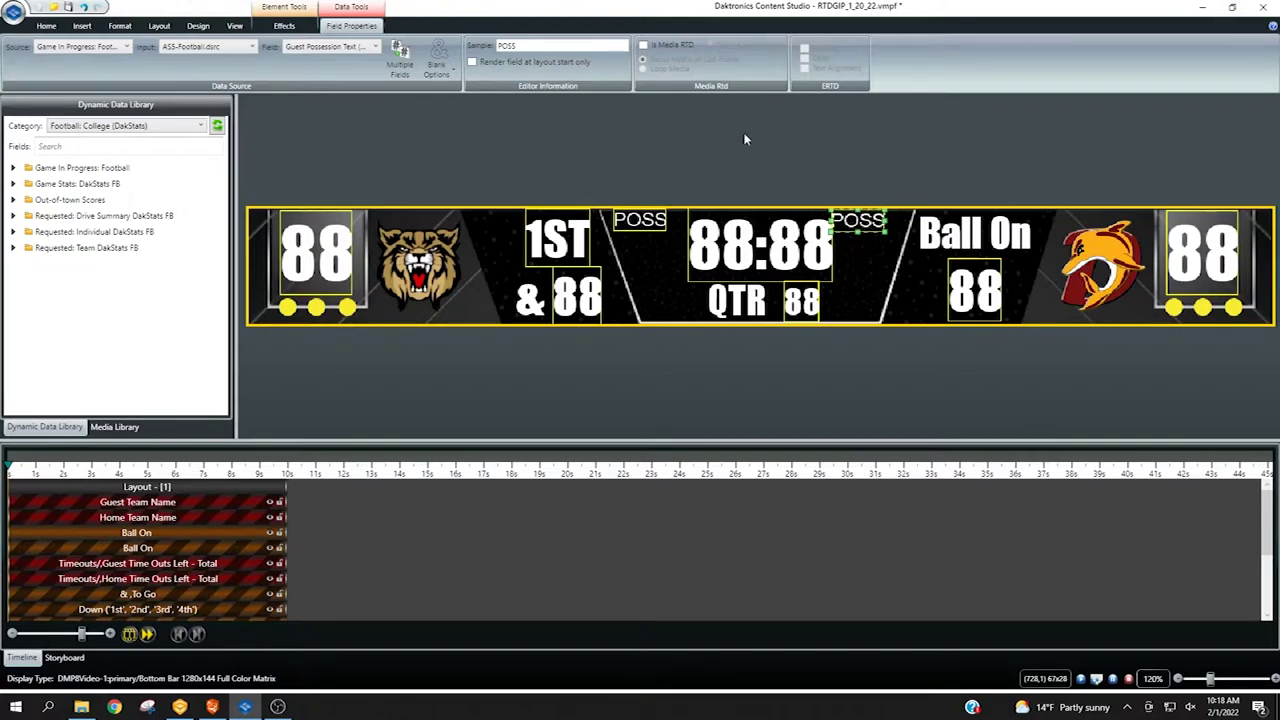
click(645, 47)
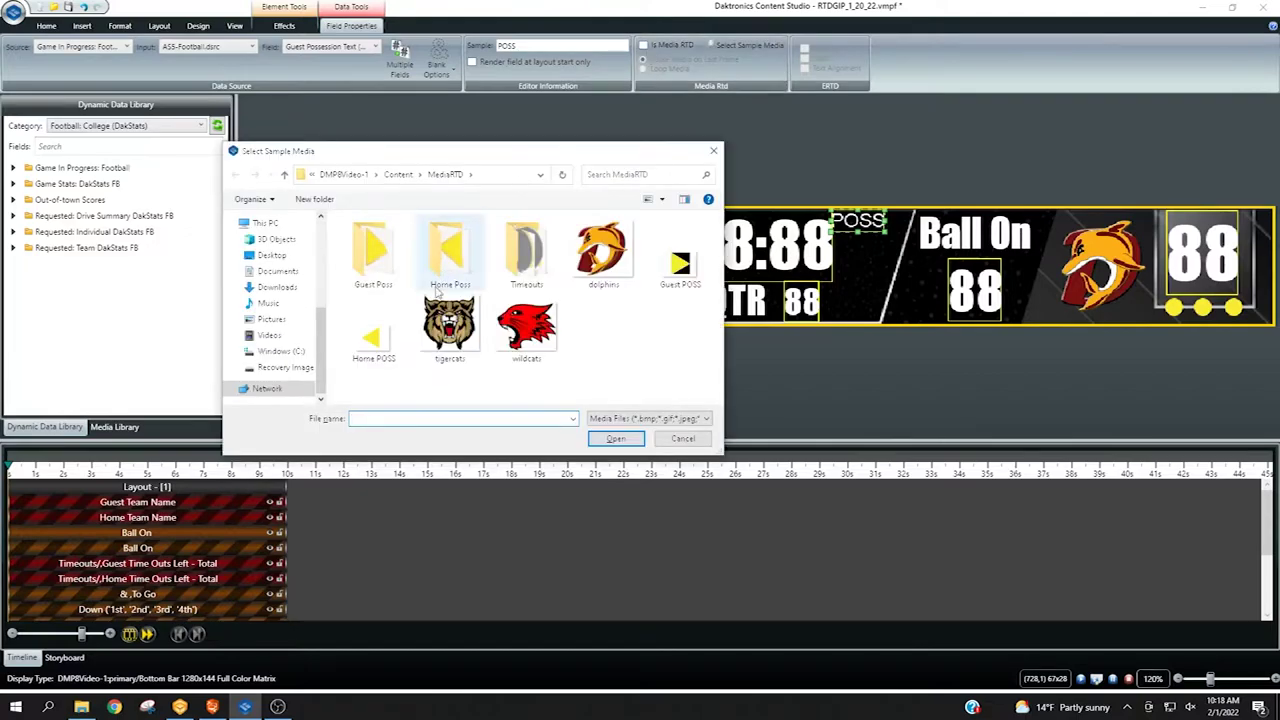
double_click(380, 263)
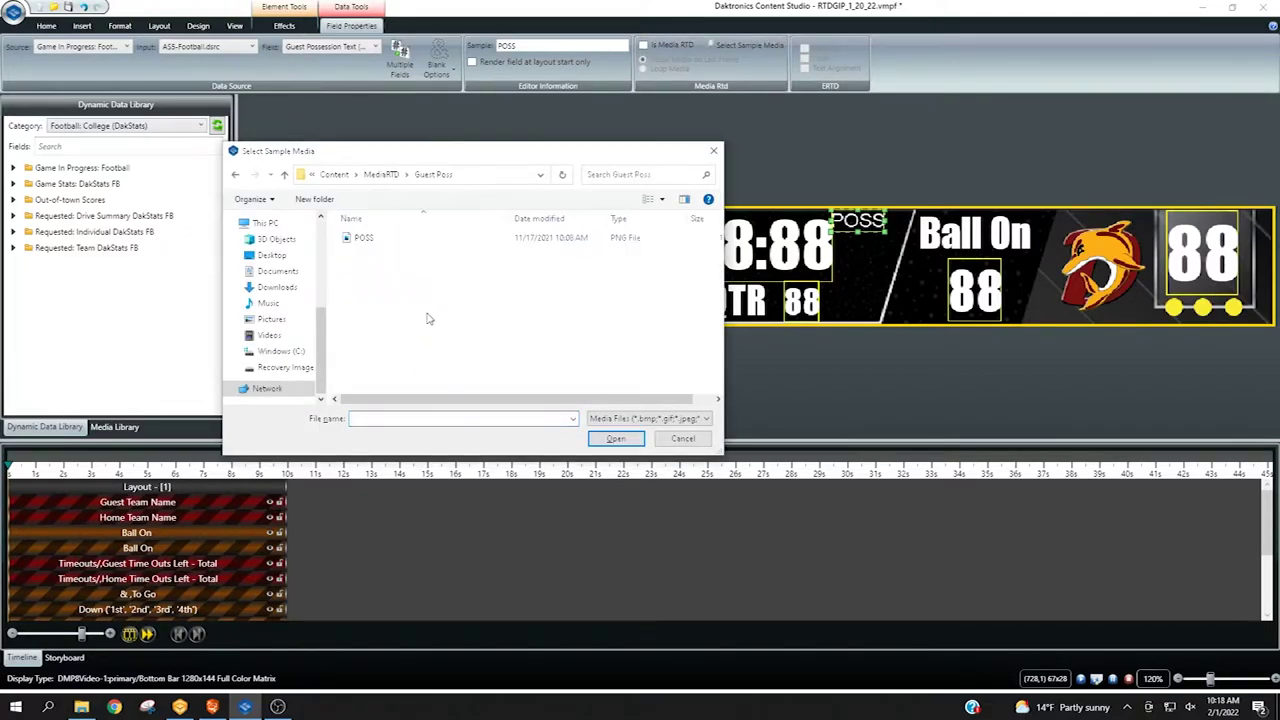
click(368, 238)
click(631, 441)
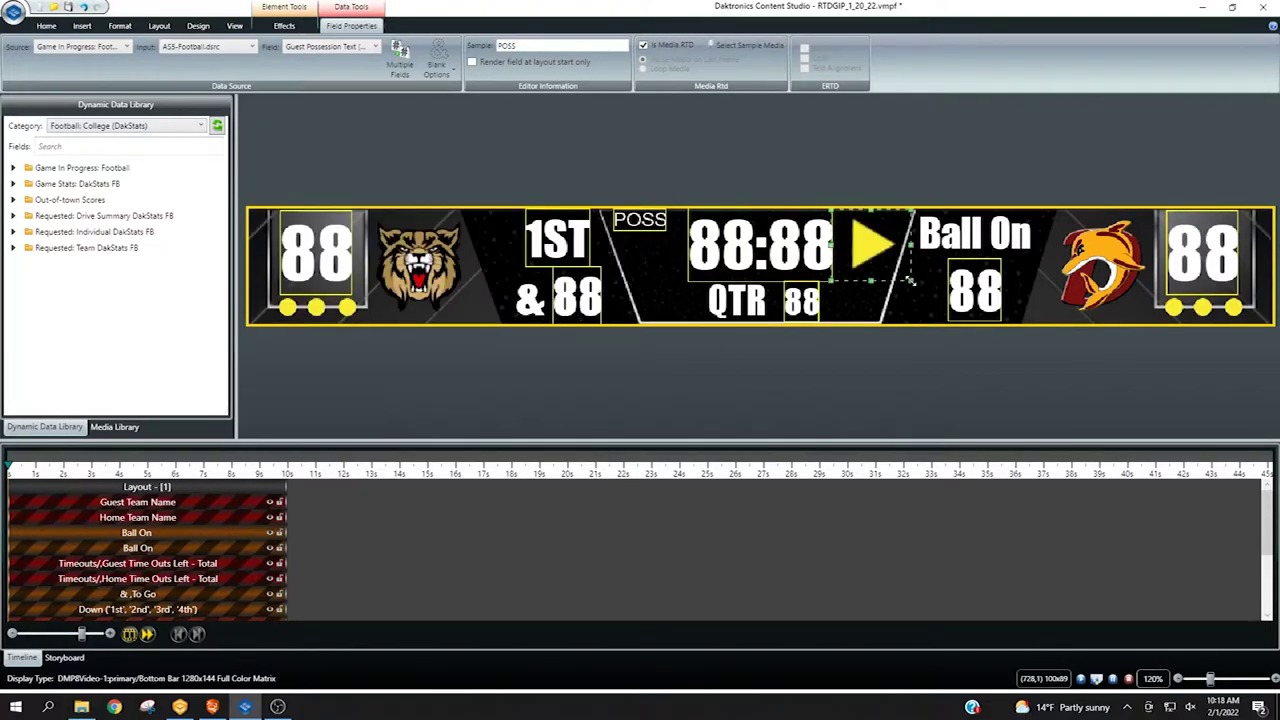
Add the directory text "Guest Poss/" ahead of the Guest Possession Text field in its multiple-field concatenation
click(401, 64)
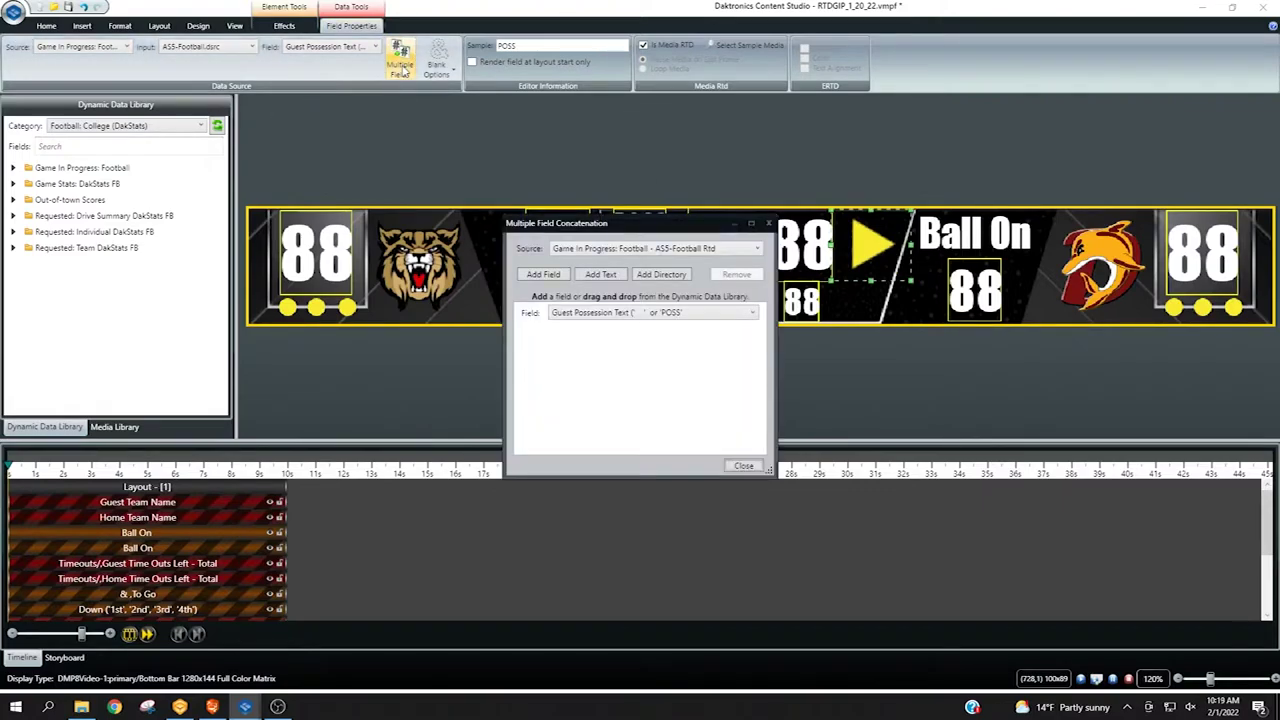
click(647, 275)
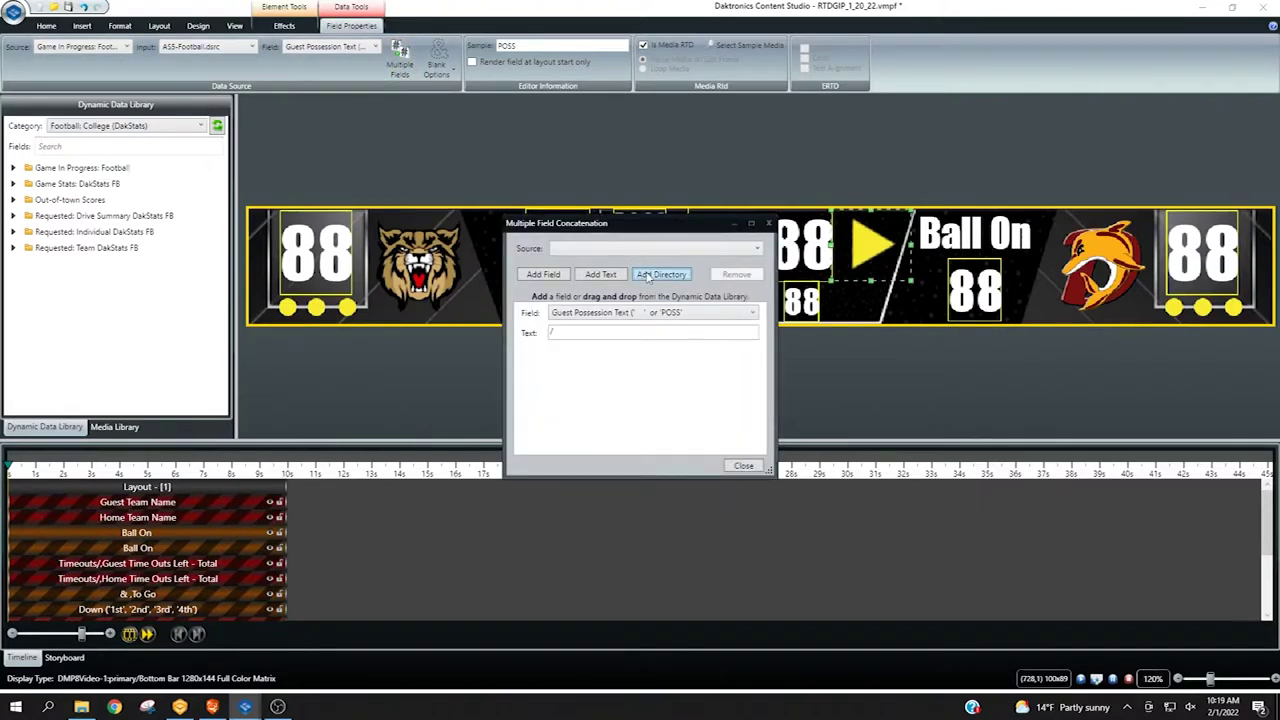
click(551, 333)
text(Guest P)
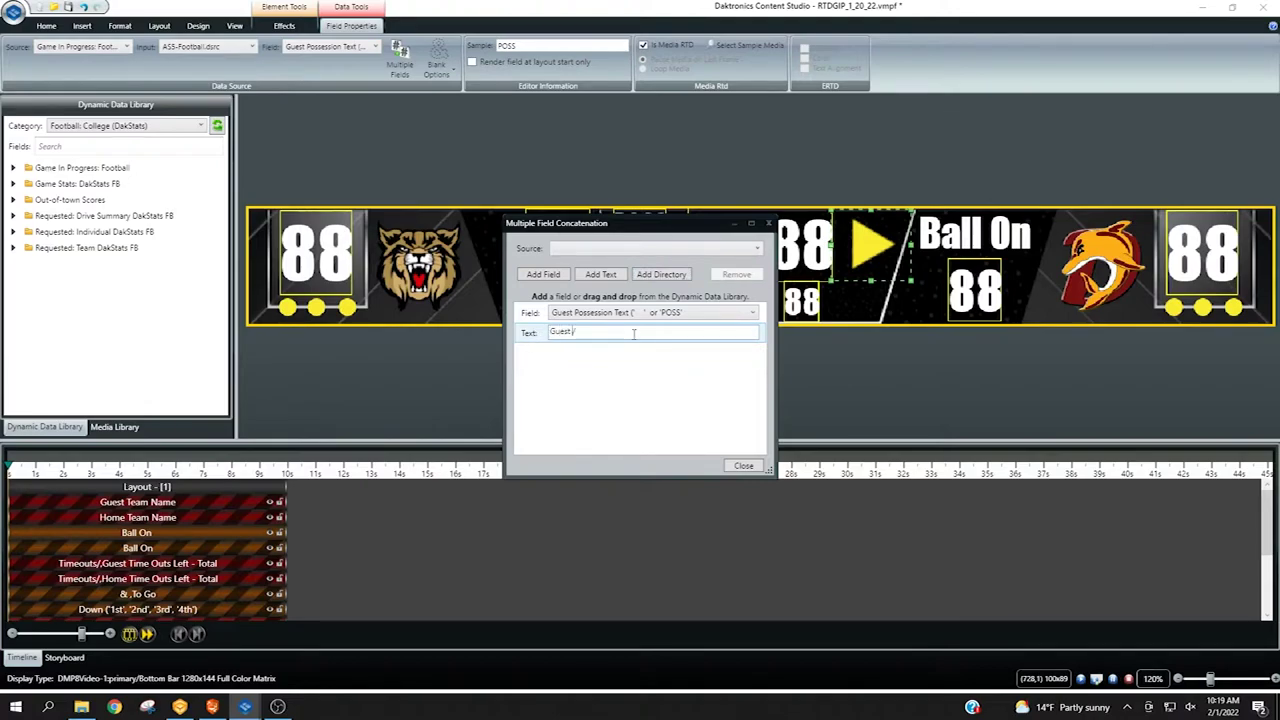
text(oss/)
click(529, 337)
drag(529, 337, 530, 312)
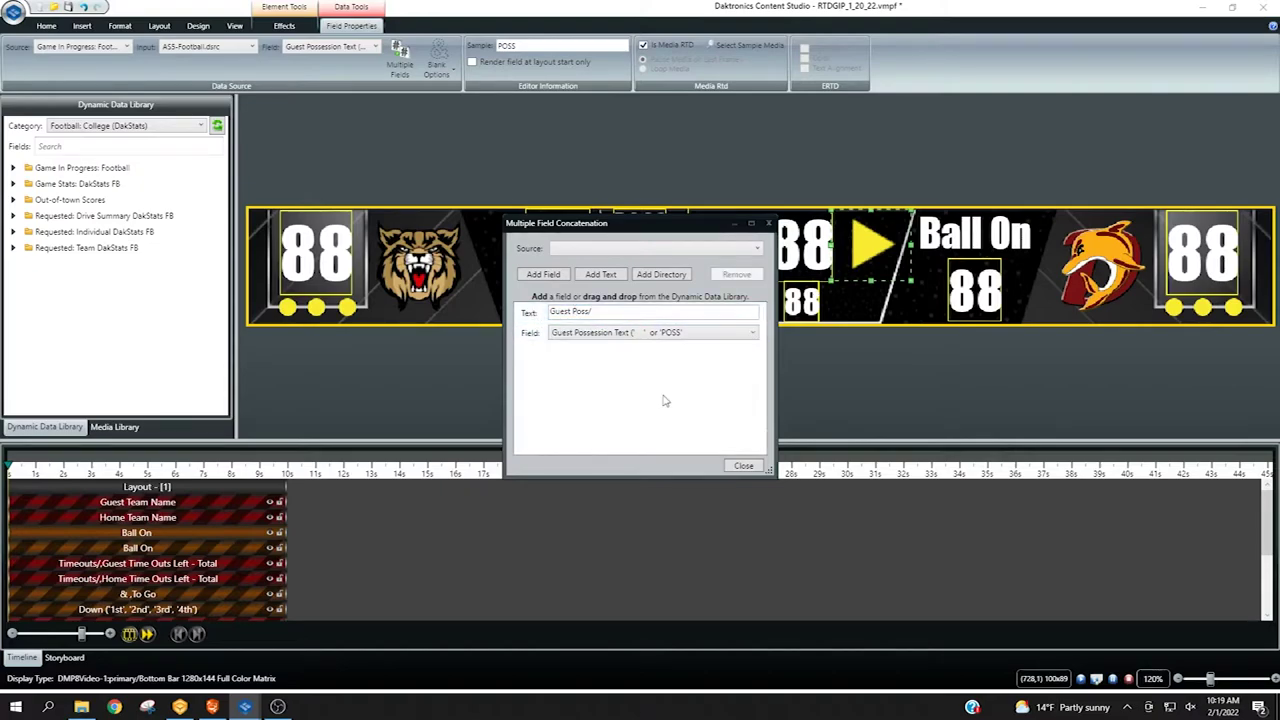
click(741, 467)
Add the directory text "Home Poss/" ahead of the Home Possession Text field in its multiple-field concatenation
click(684, 278)
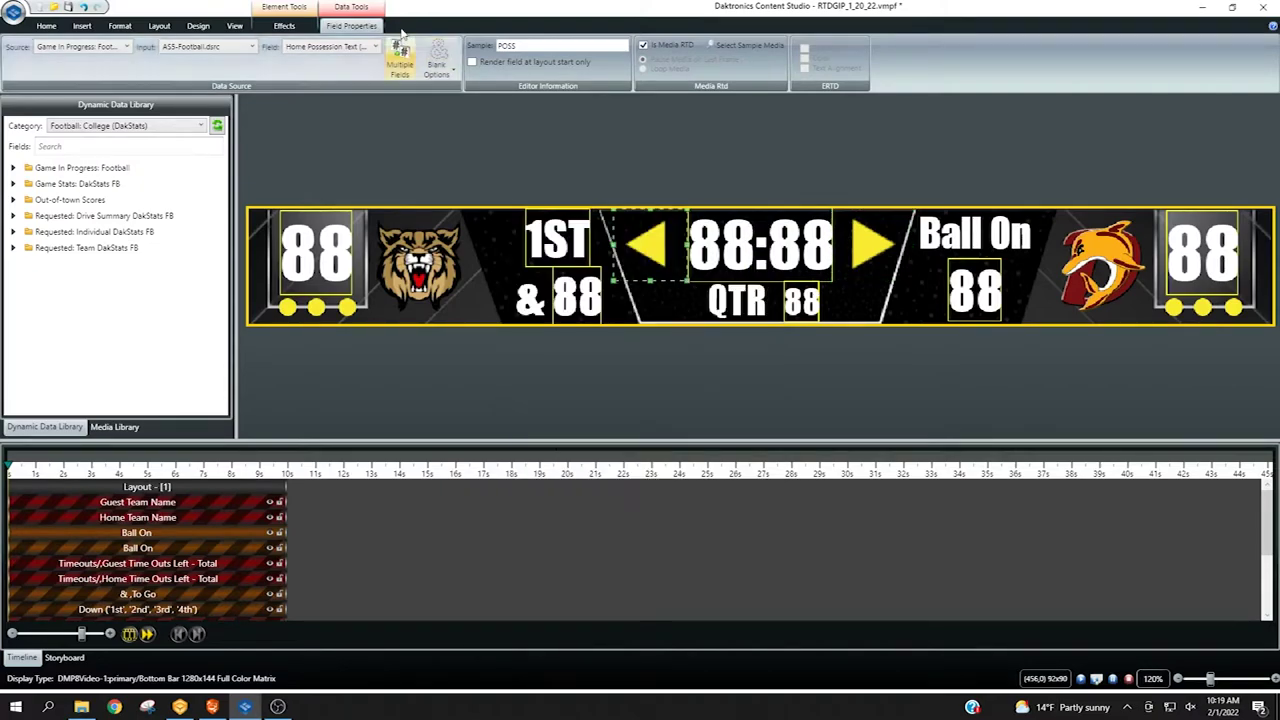
click(401, 70)
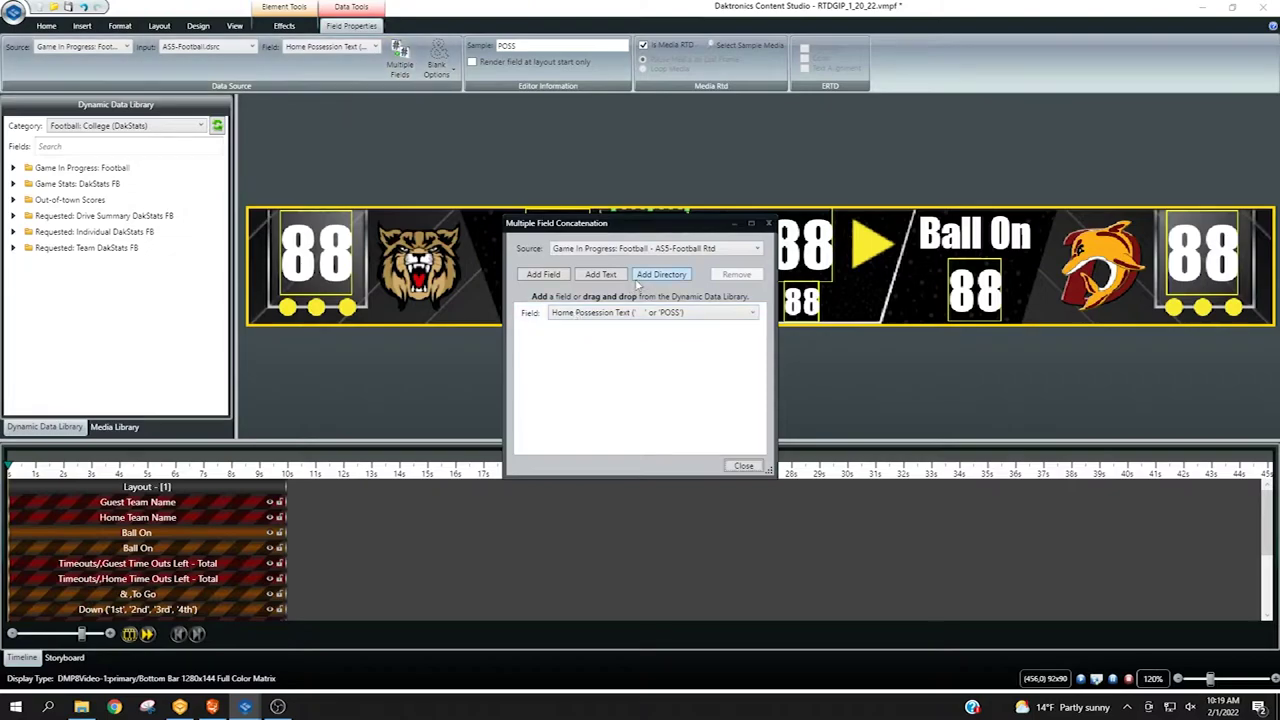
click(650, 334)
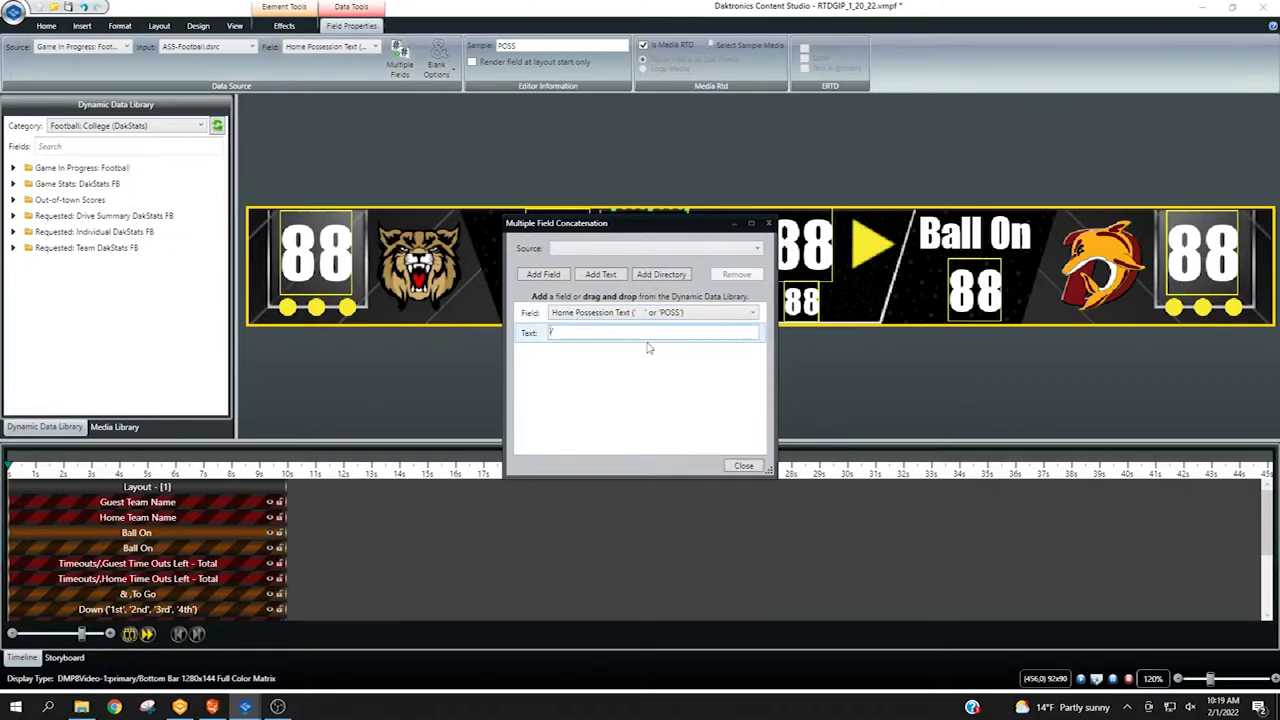
text(Home Poss)
drag(535, 343, 538, 312)
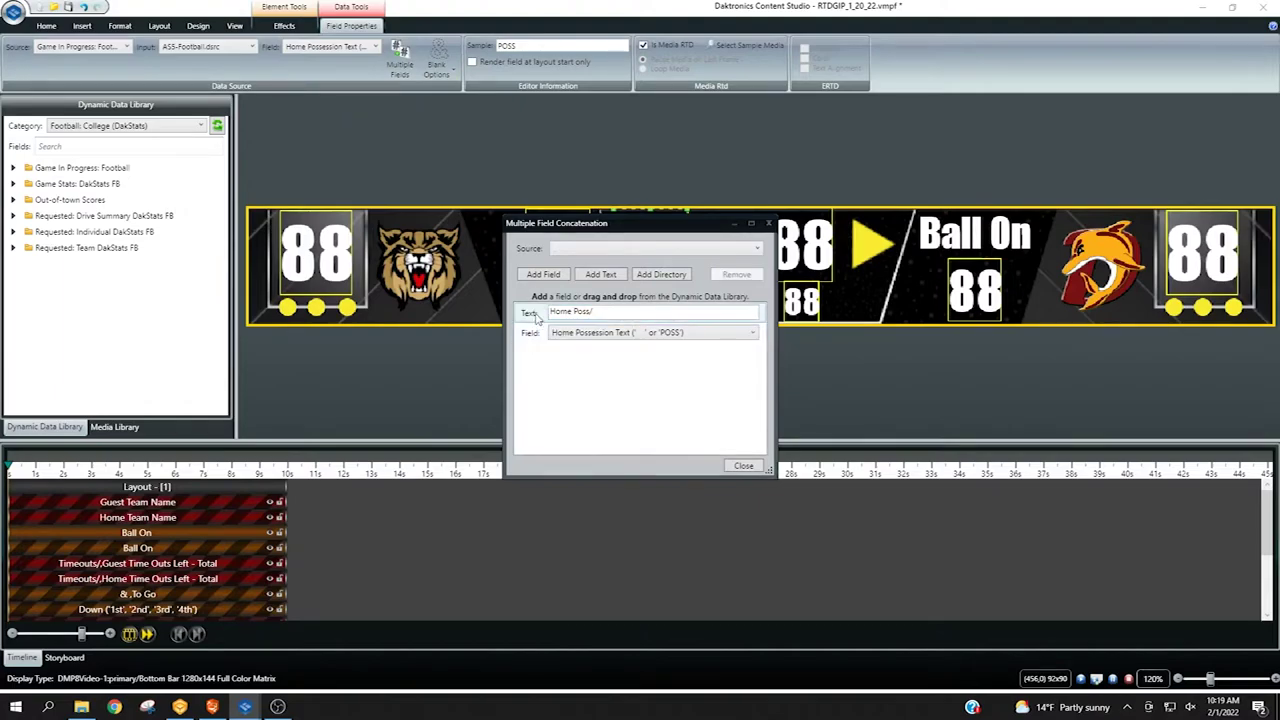
click(745, 466)
Concatenate the static text "Guest " in front of the Guest Possession Text field
click(81, 707)
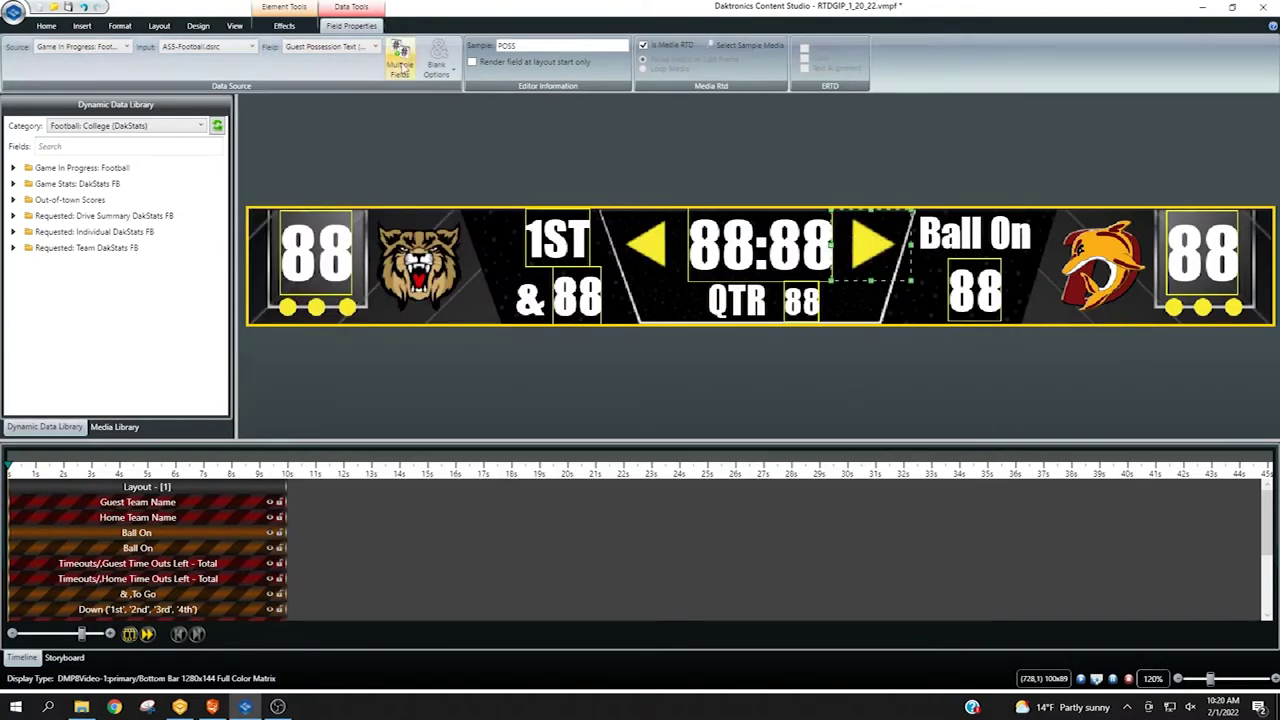
click(400, 60)
click(600, 274)
click(556, 331)
text(Guest)
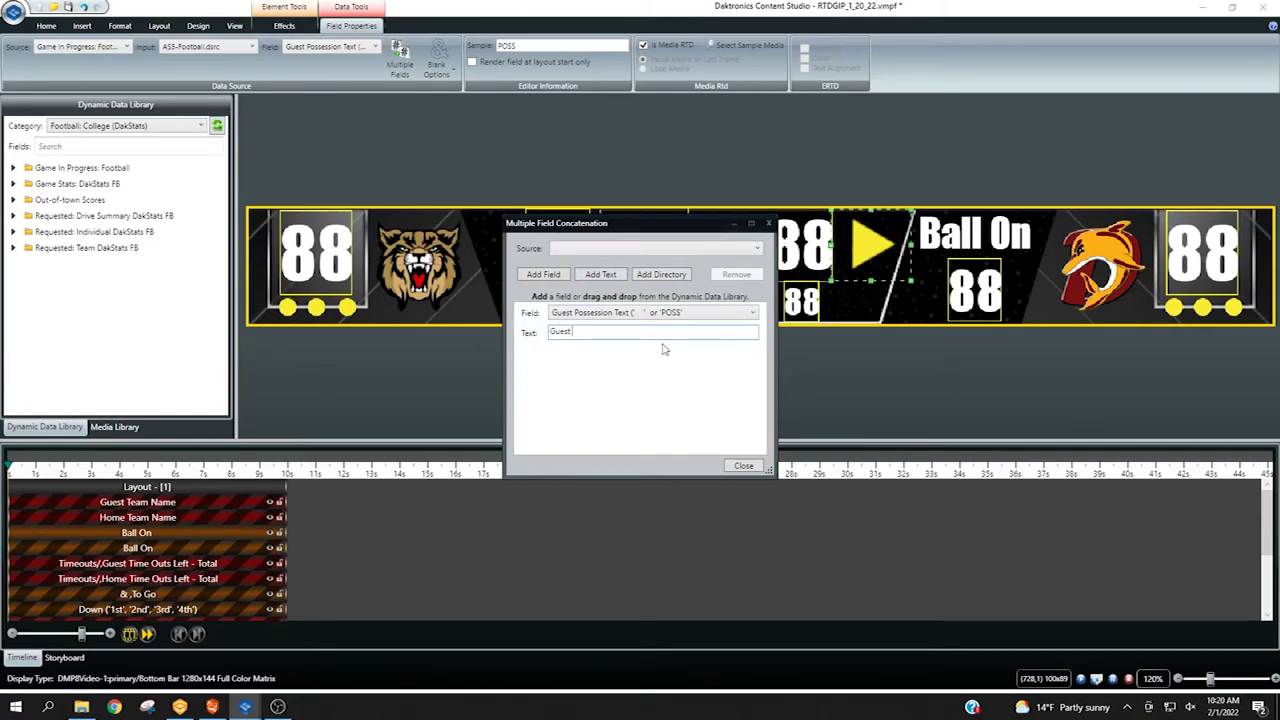
drag(532, 335, 536, 312)
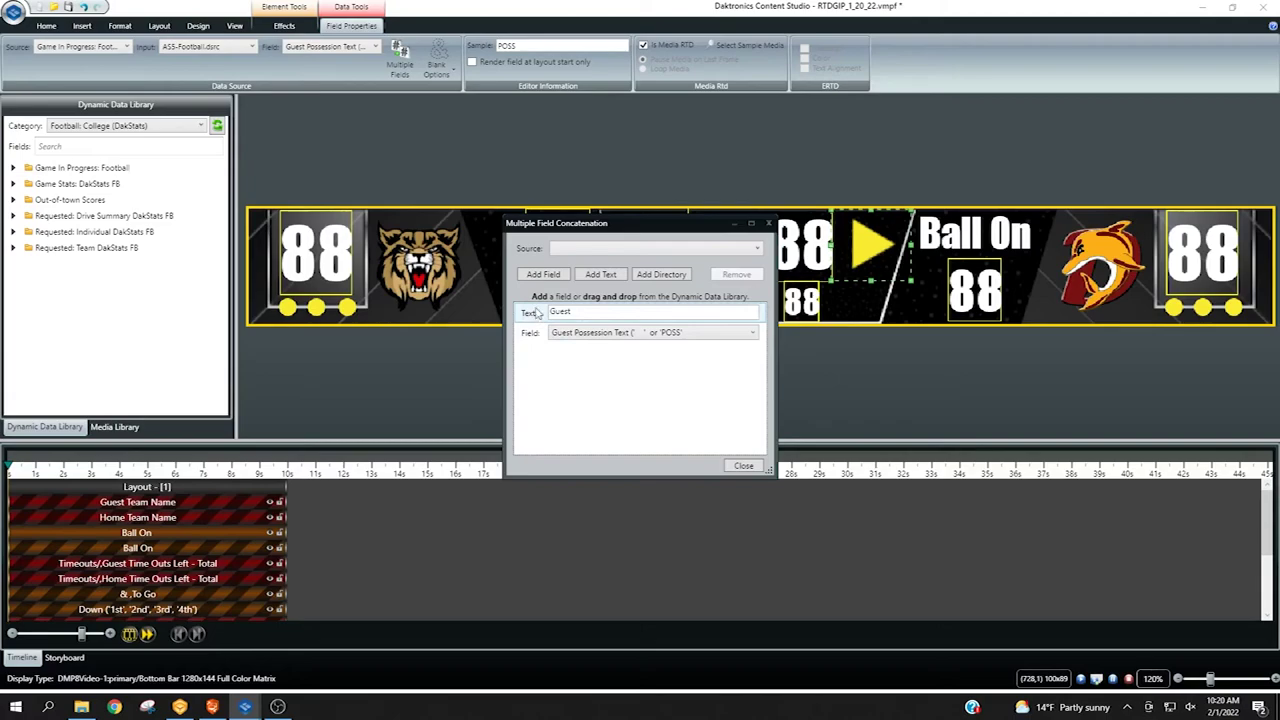
click(744, 466)
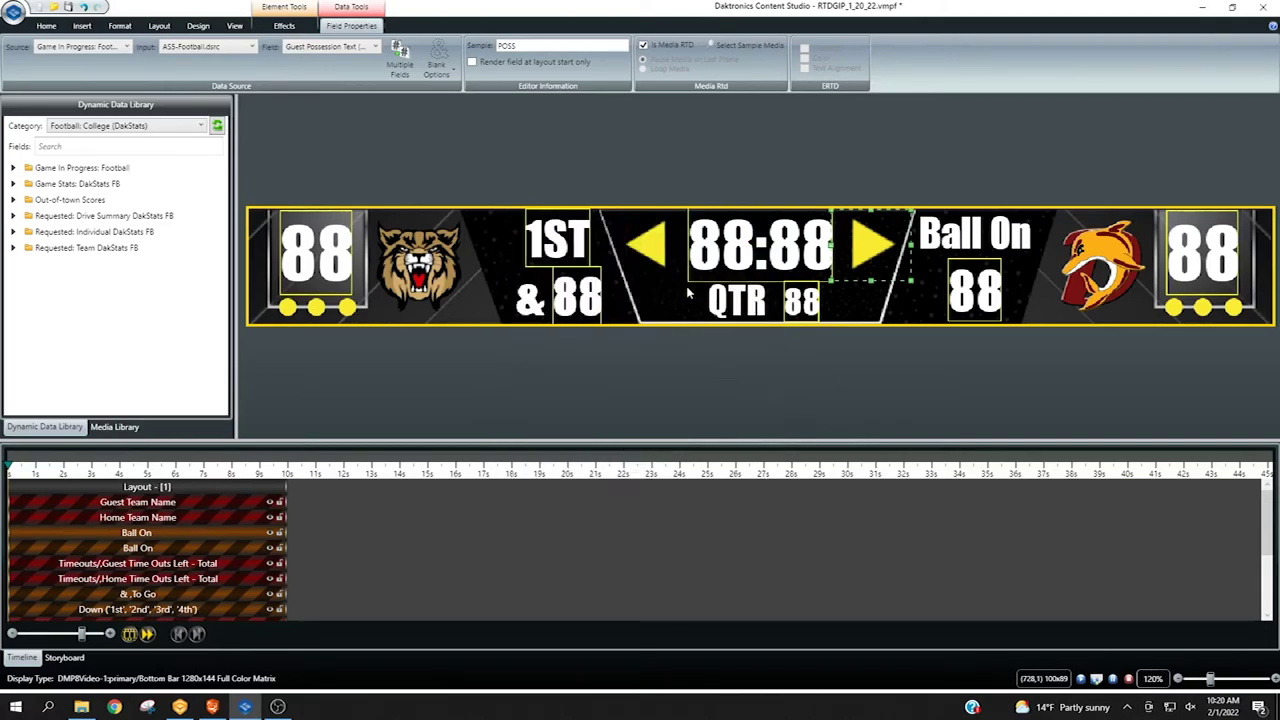
Concatenate the static text "Home " in front of the Home Possession Text field
click(664, 241)
click(400, 62)
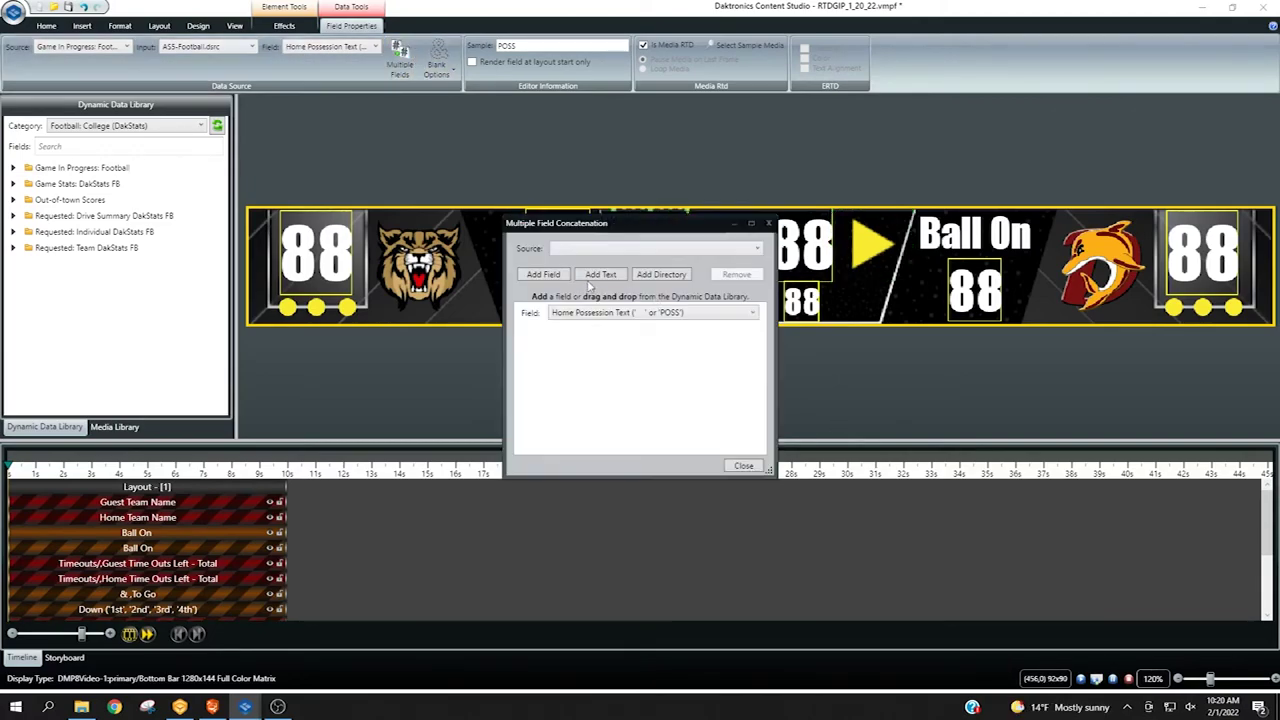
click(568, 330)
text(Home)
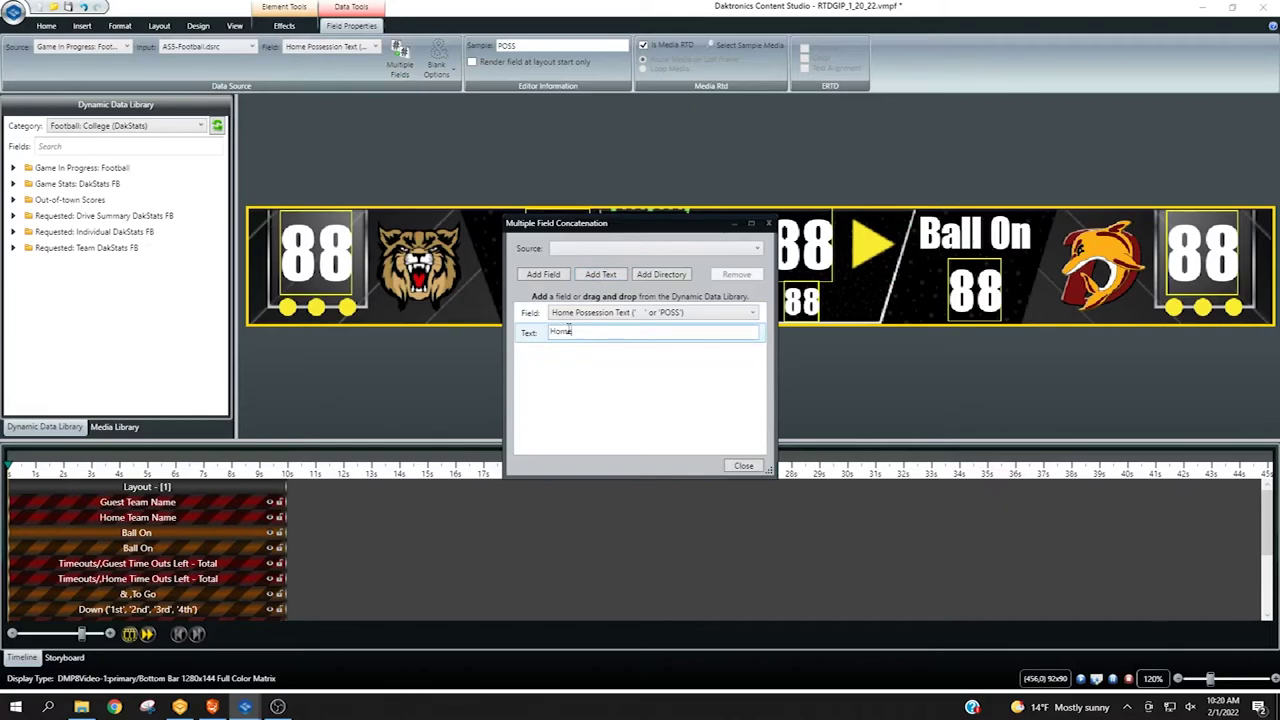
click(527, 325)
drag(527, 325, 528, 308)
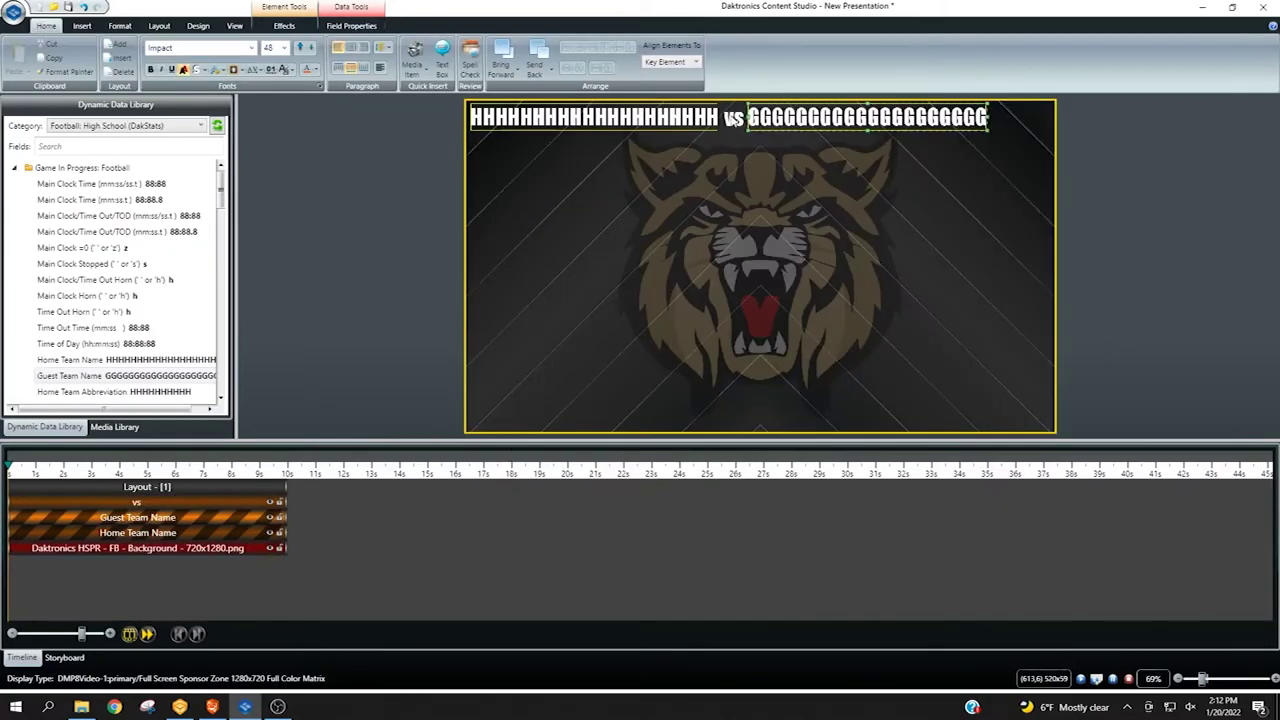
Increase the font size of the home team name, "vs" and guest team name elements together to 54
ctrl+click(733, 117)
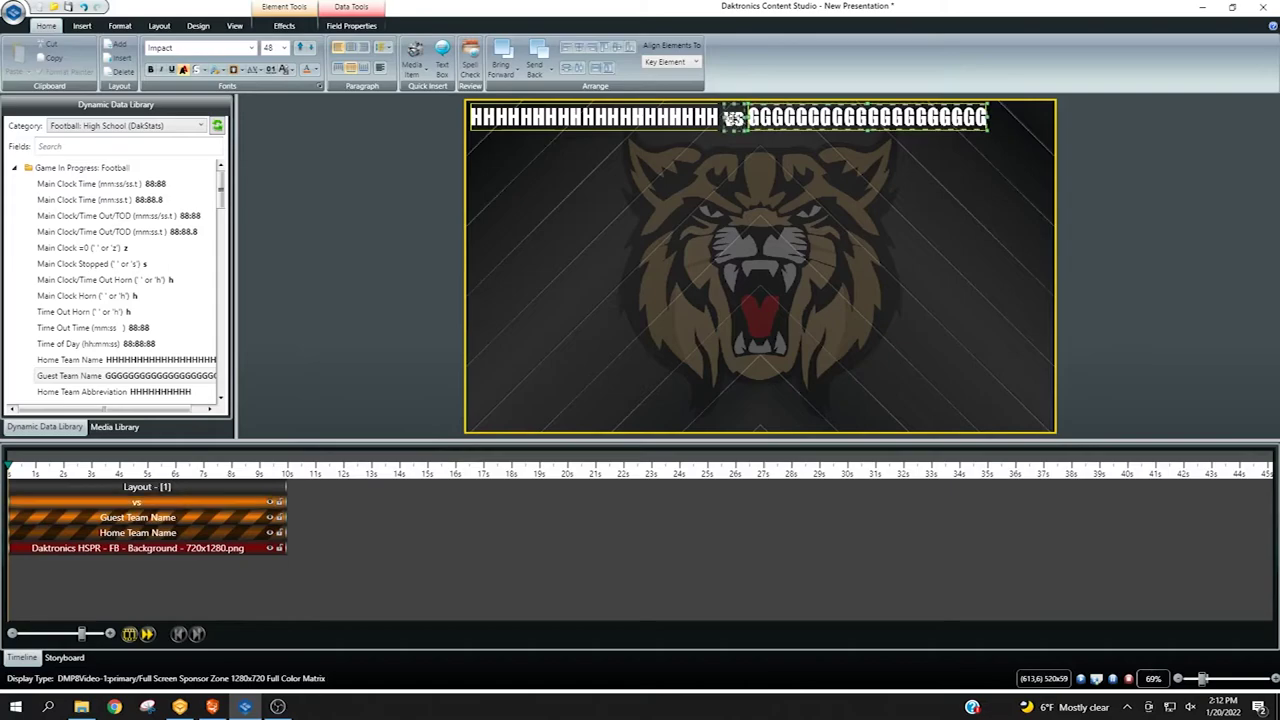
ctrl+click(634, 112)
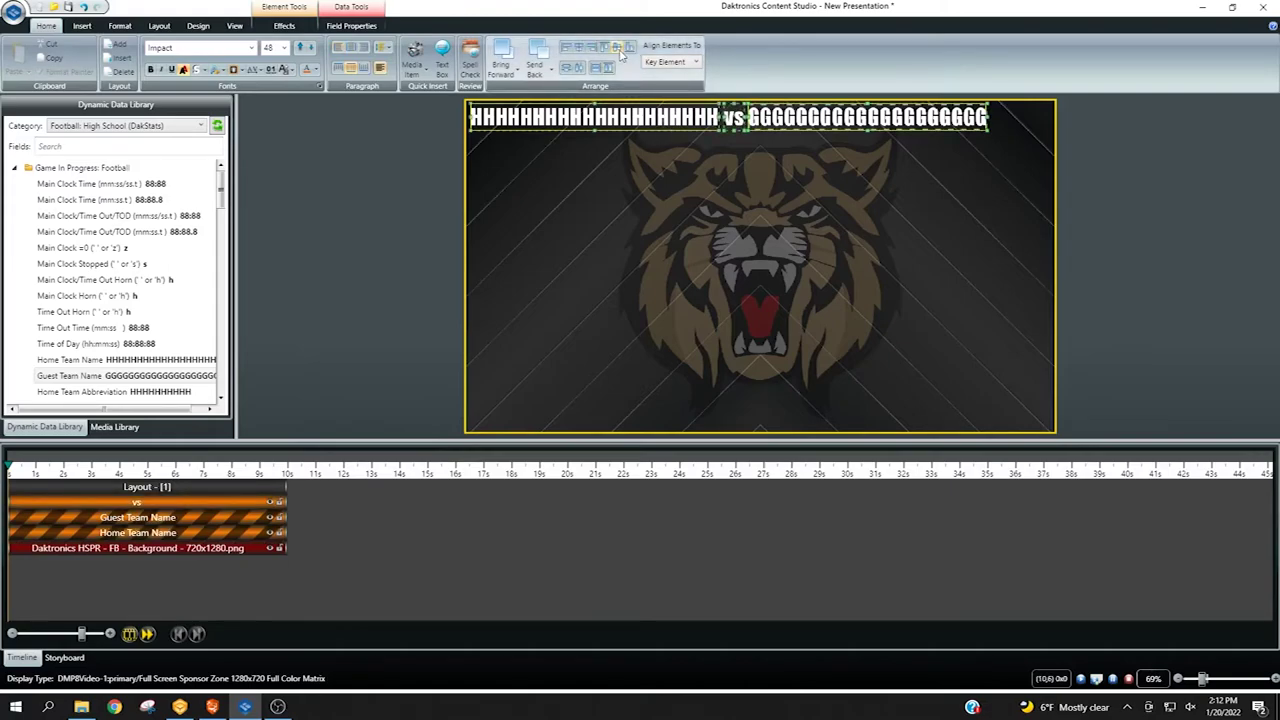
click(300, 48)
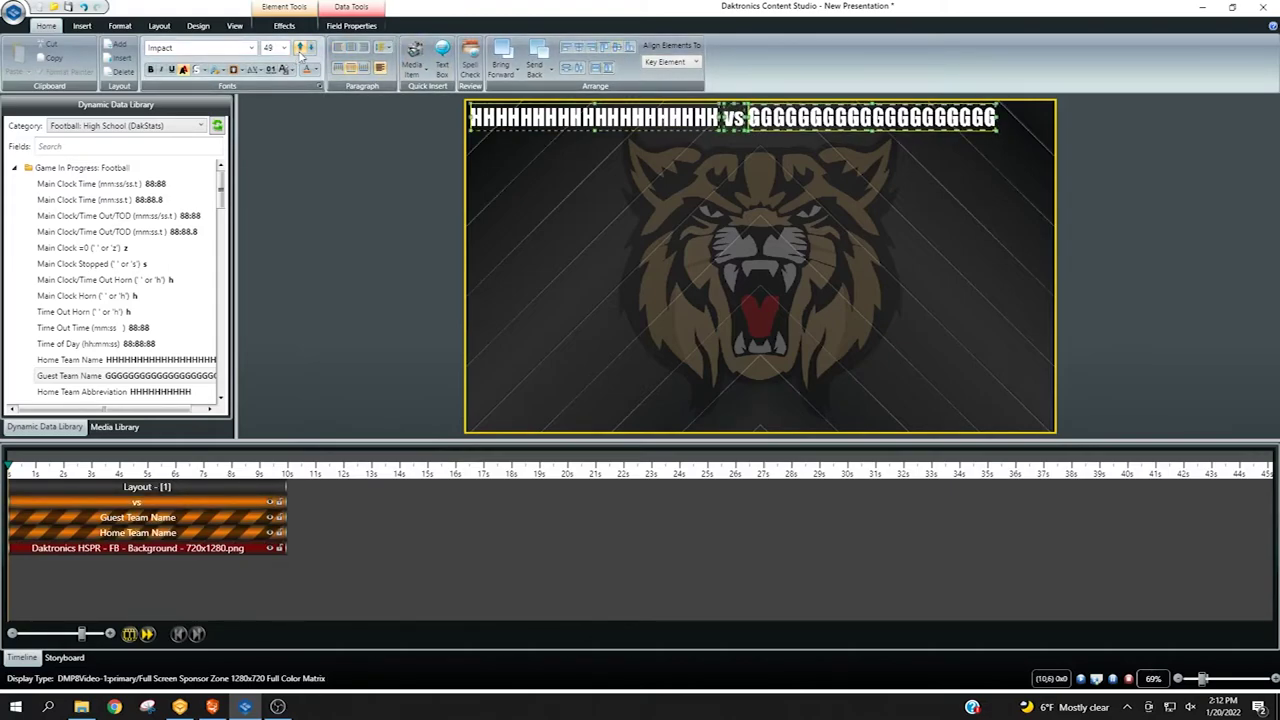
click(300, 48)
click(300, 48)
click(300, 48)
click(300, 48)
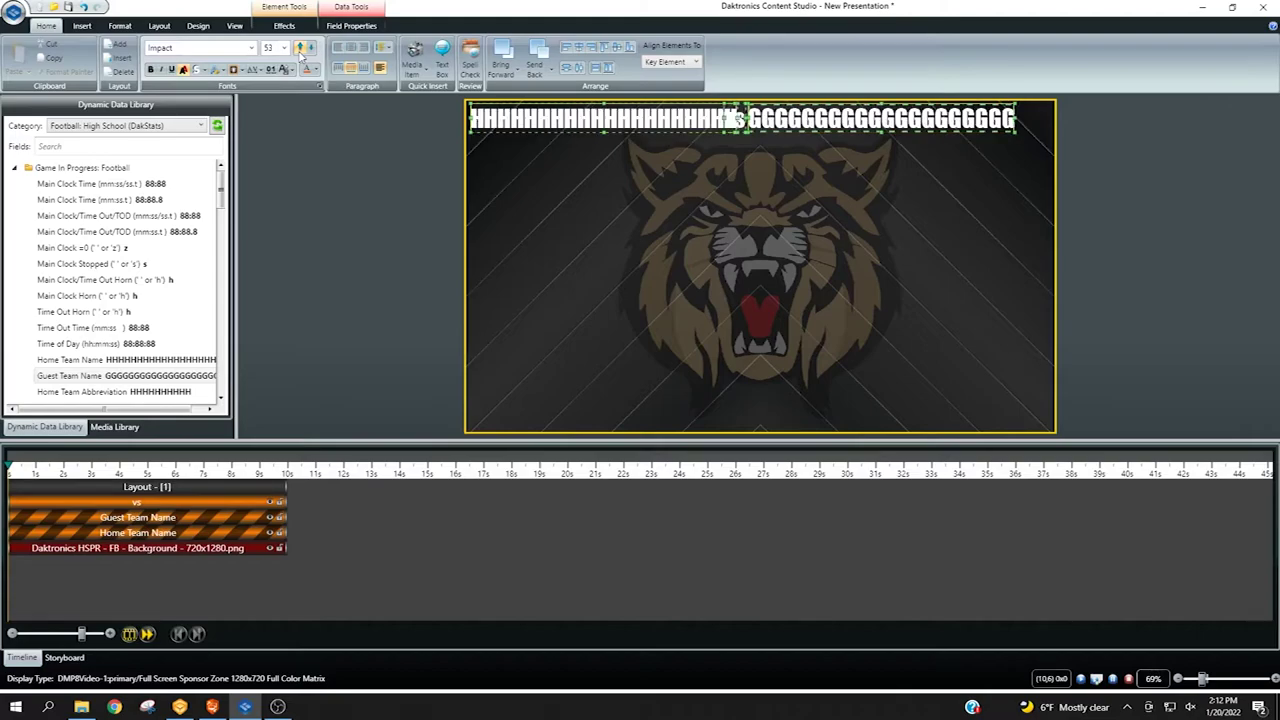
click(300, 48)
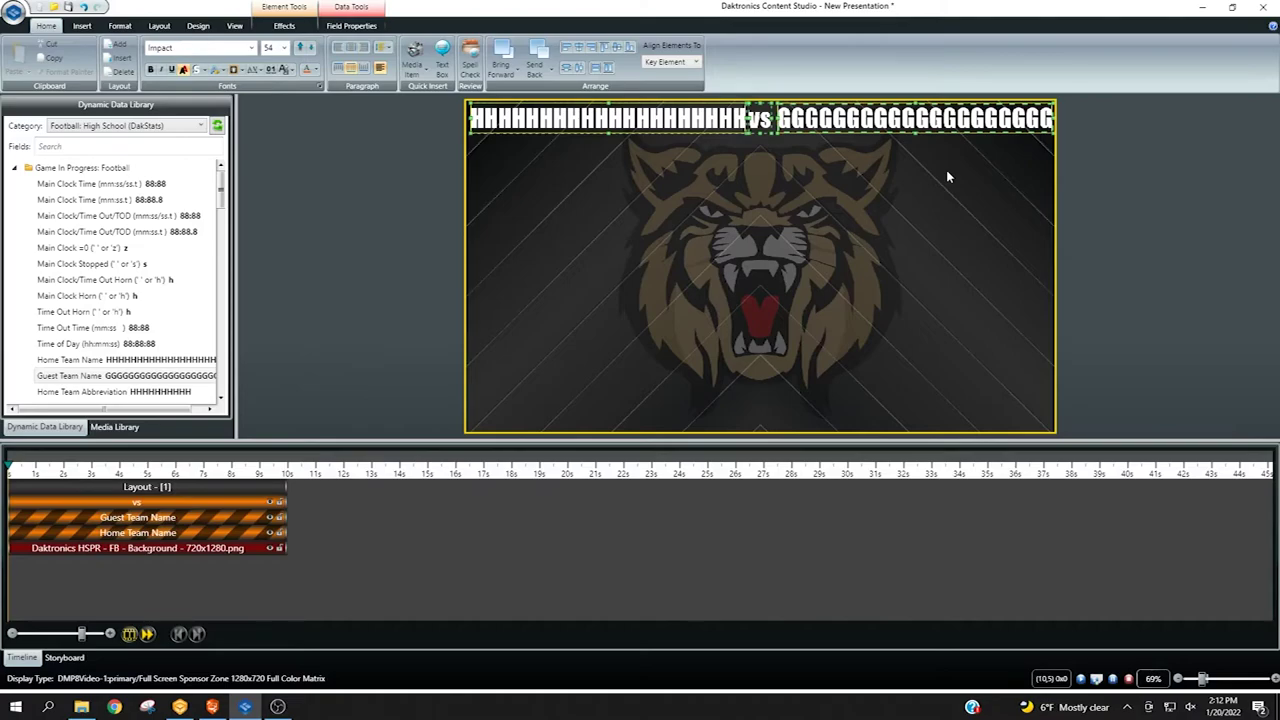
Delete the home team name, "vs" and guest team name elements from the layout
key(Delete)
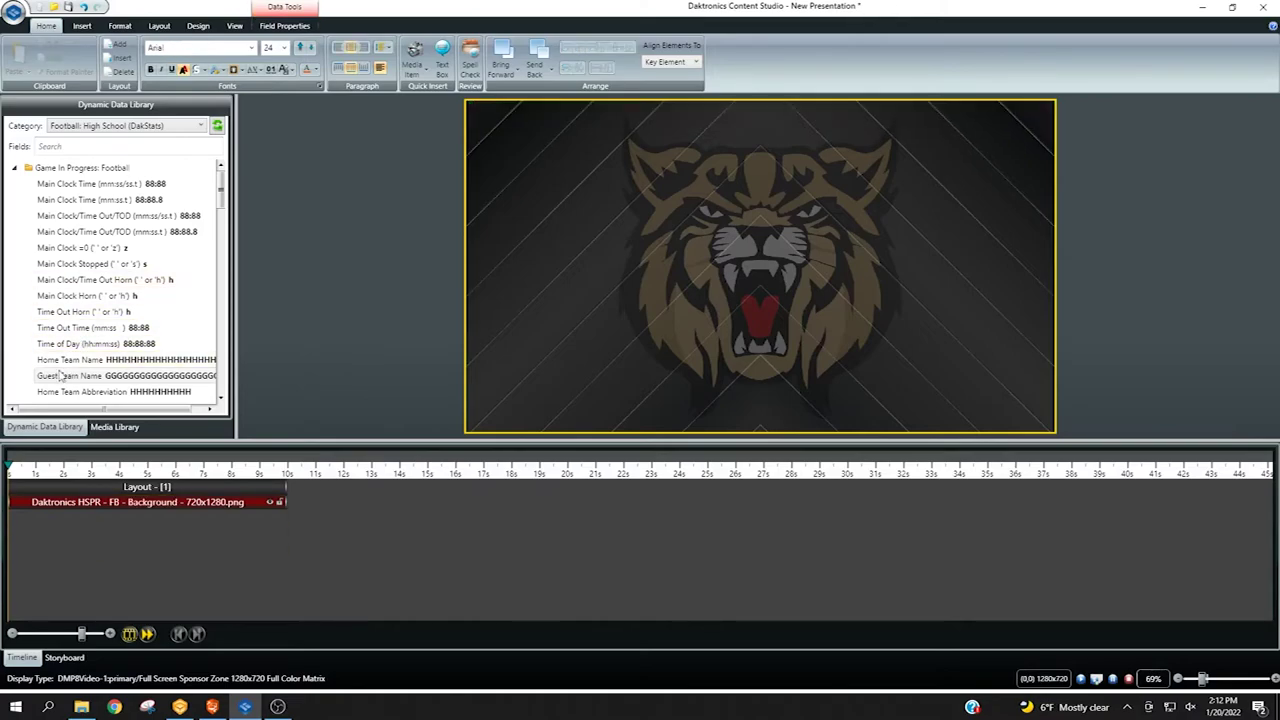
Add the Home Team Name field at the layout's upper left and concatenate the text " vs " and the Guest Team Name field after it
drag(60, 360, 478, 114)
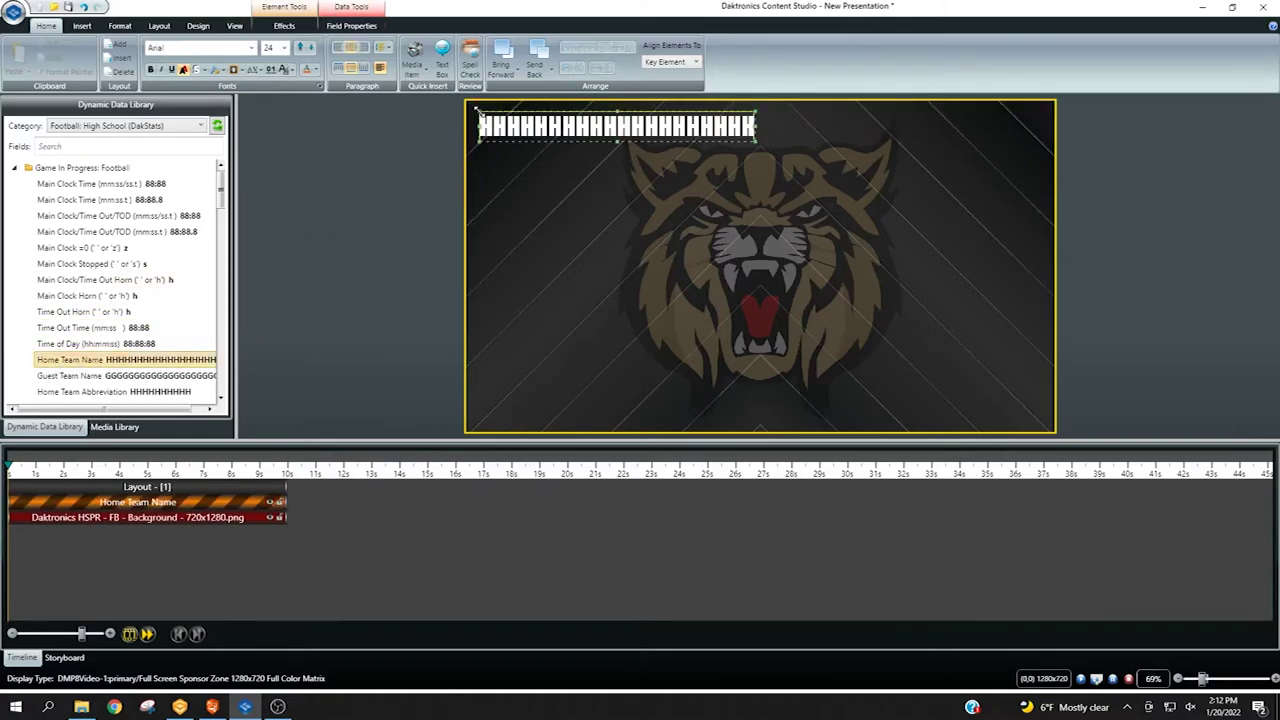
click(351, 25)
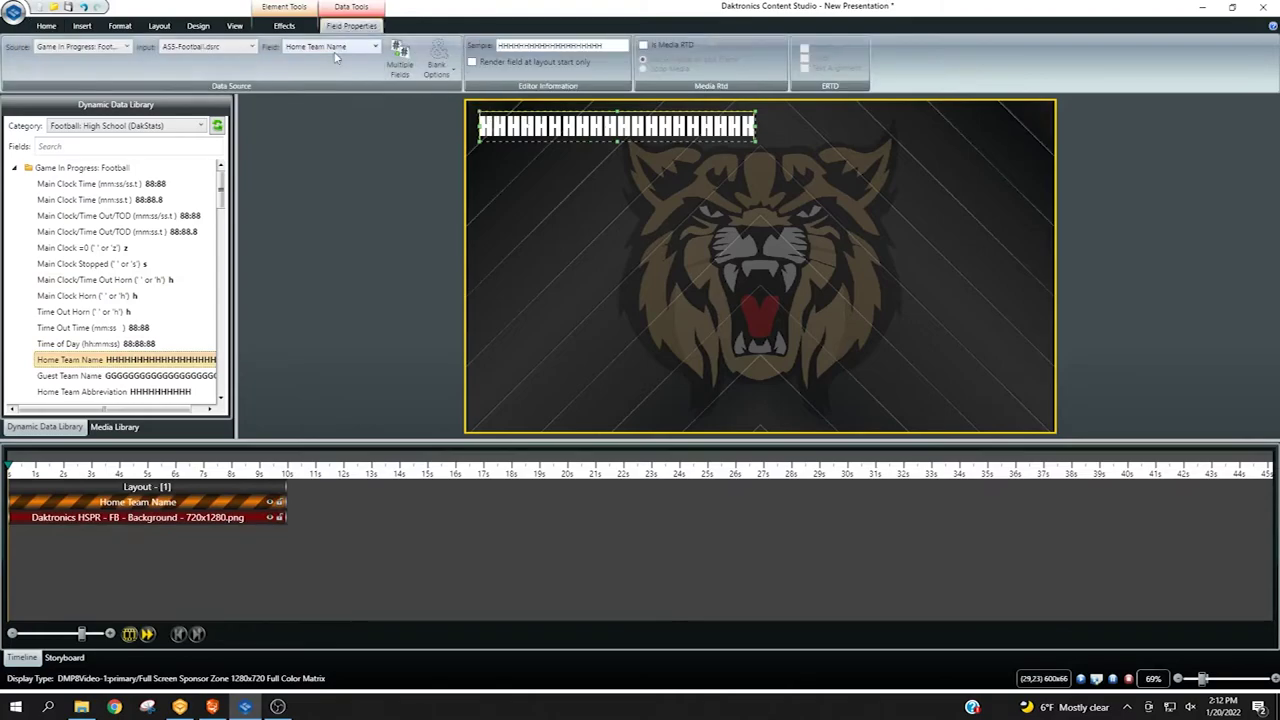
click(399, 64)
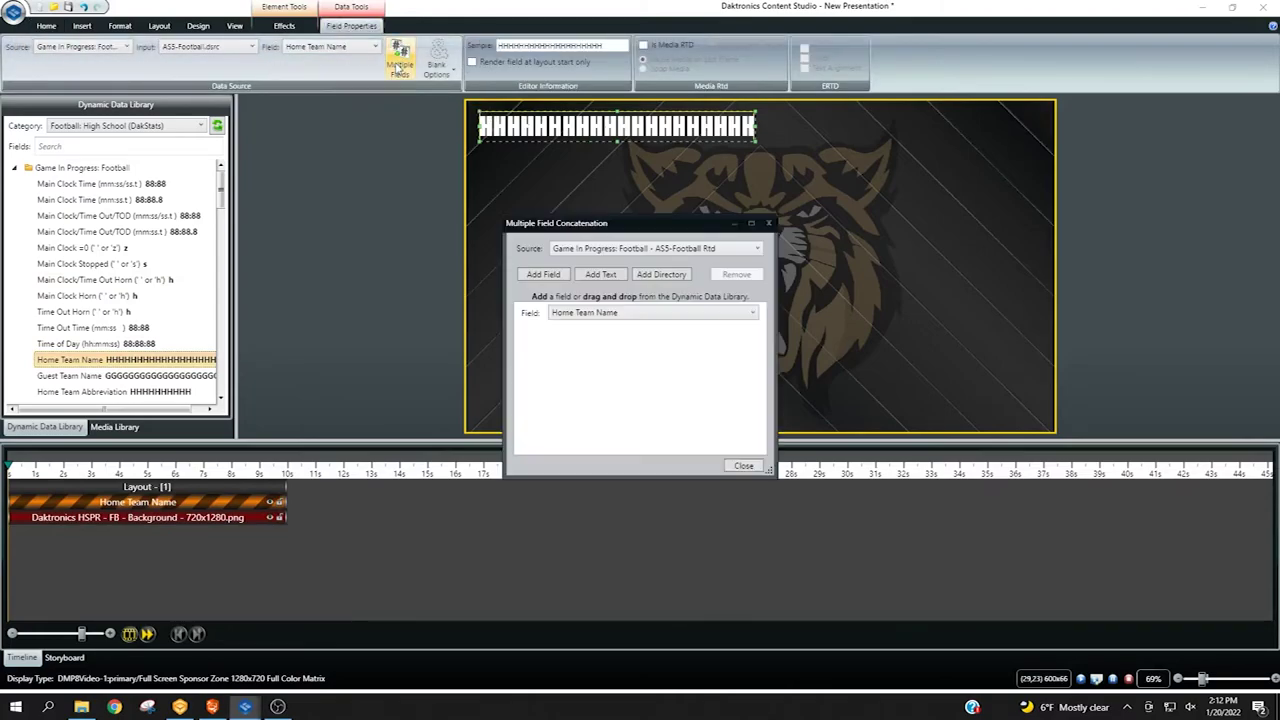
click(602, 276)
text(vs)
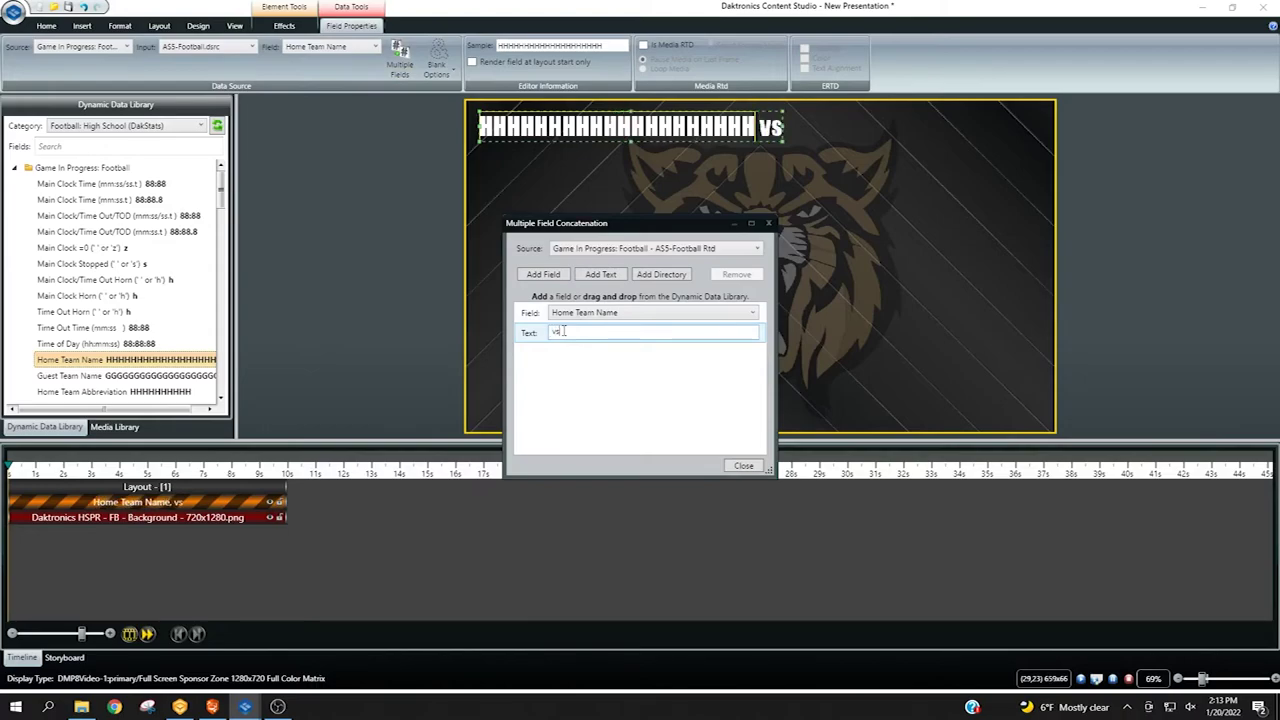
click(545, 275)
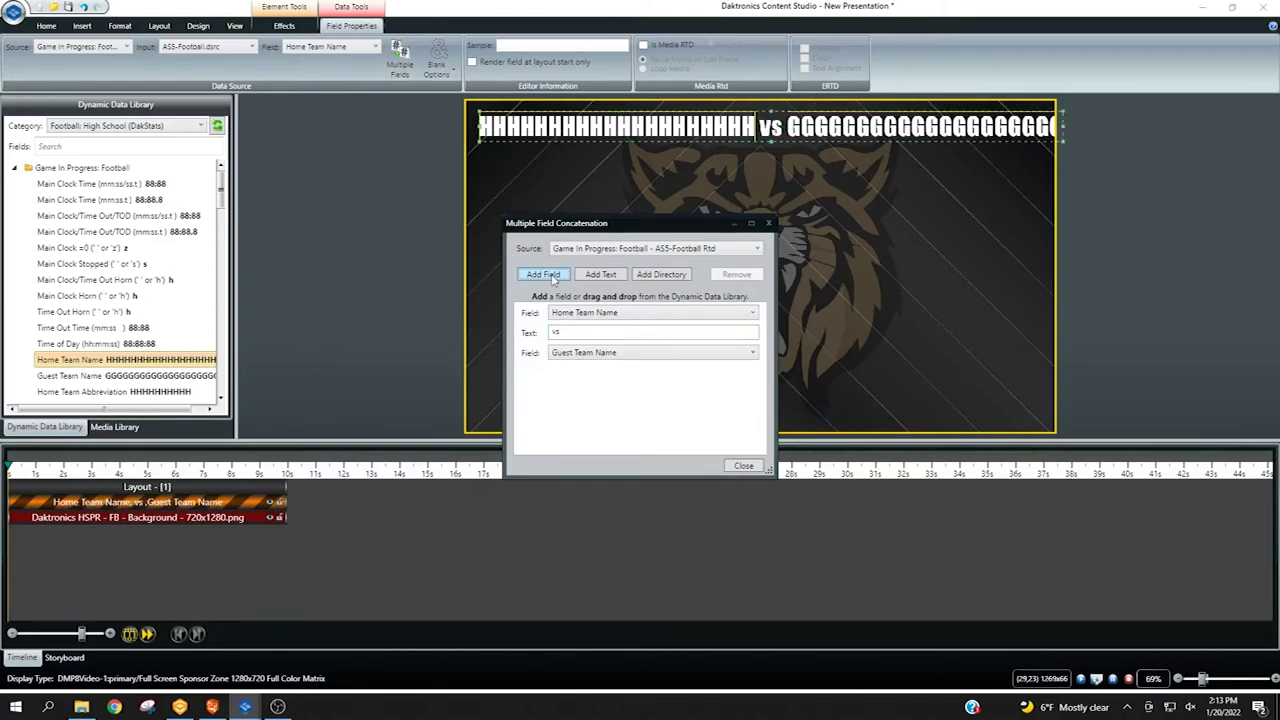
click(744, 466)
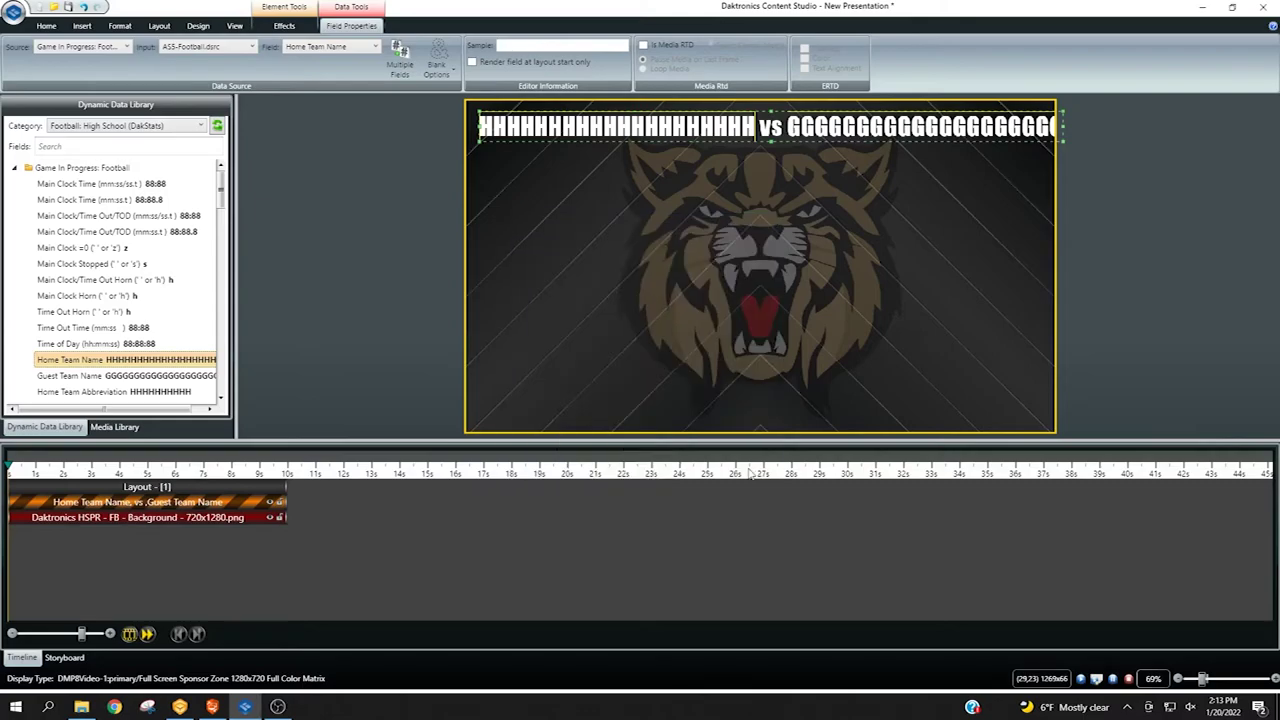
Position the combined team-name heading along the layout's top edge and center its text horizontally
click(50, 26)
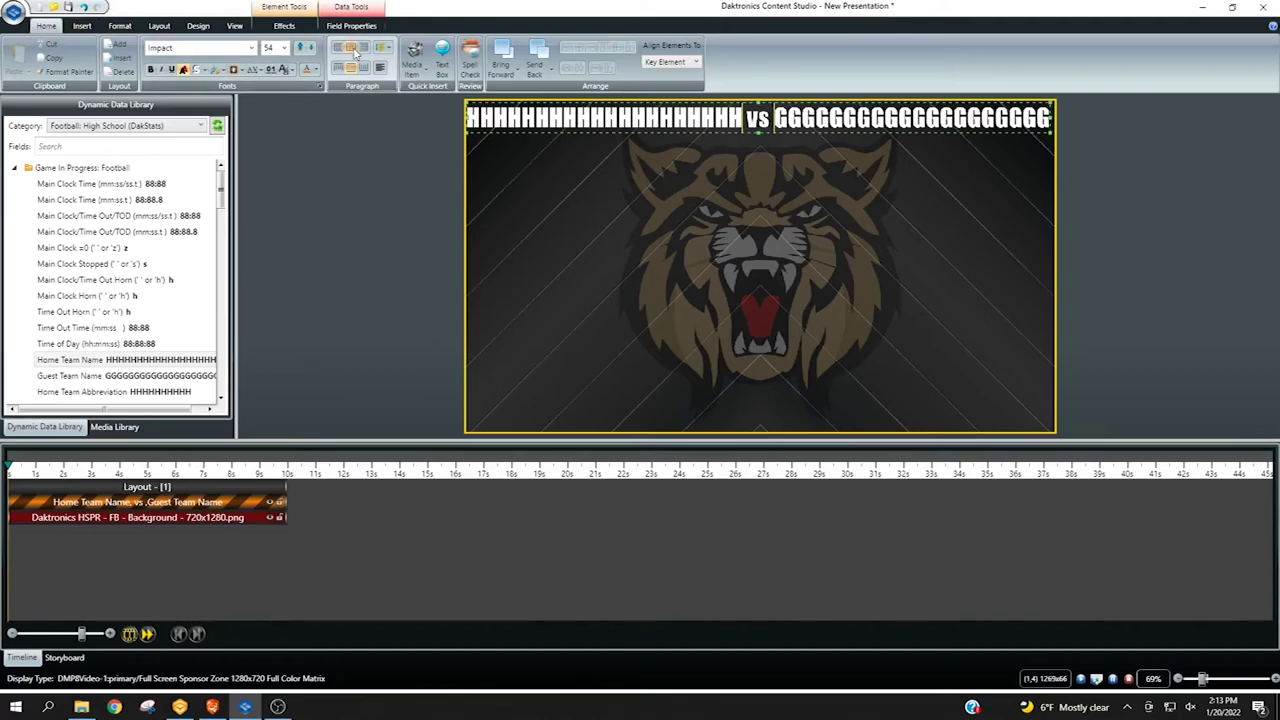